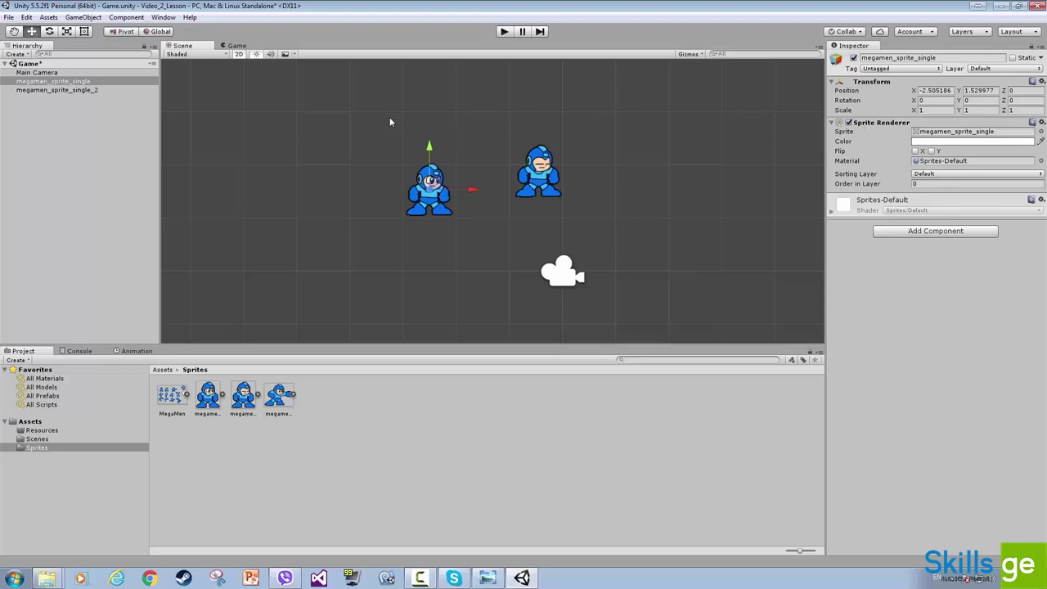
- Select megamen_sprite_single and move it to about X -3.29, Y 1.75 in the scene
left_click(337, 158)
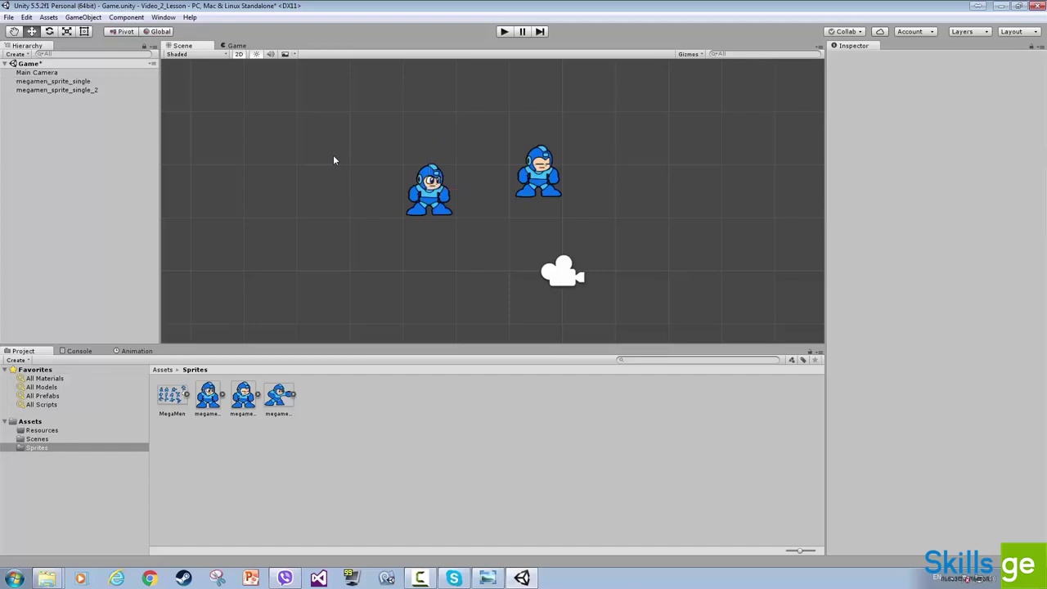
left_click(72, 82)
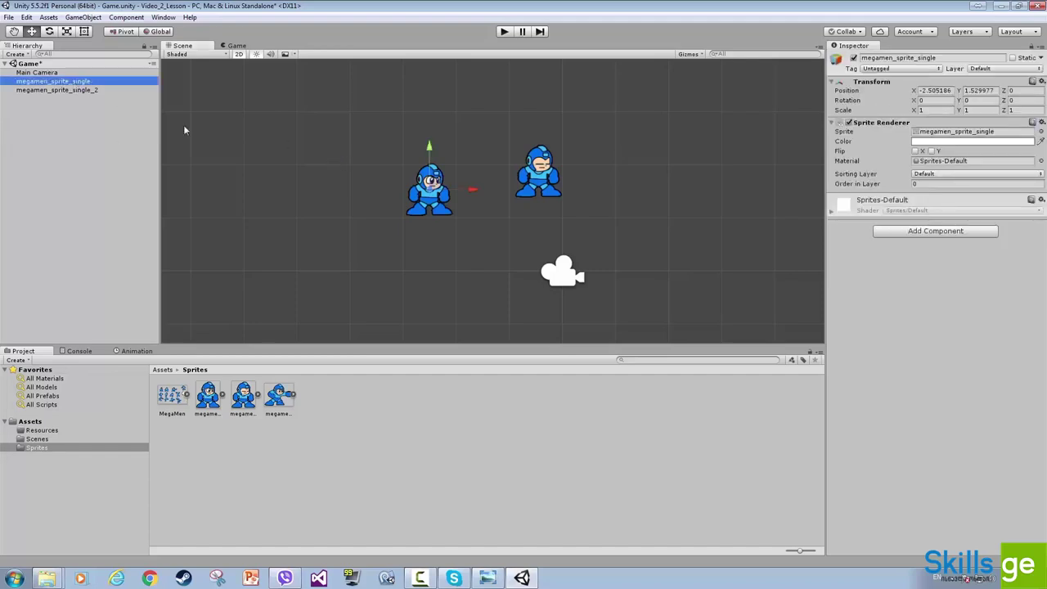
left_click_drag(433, 185, 403, 176)
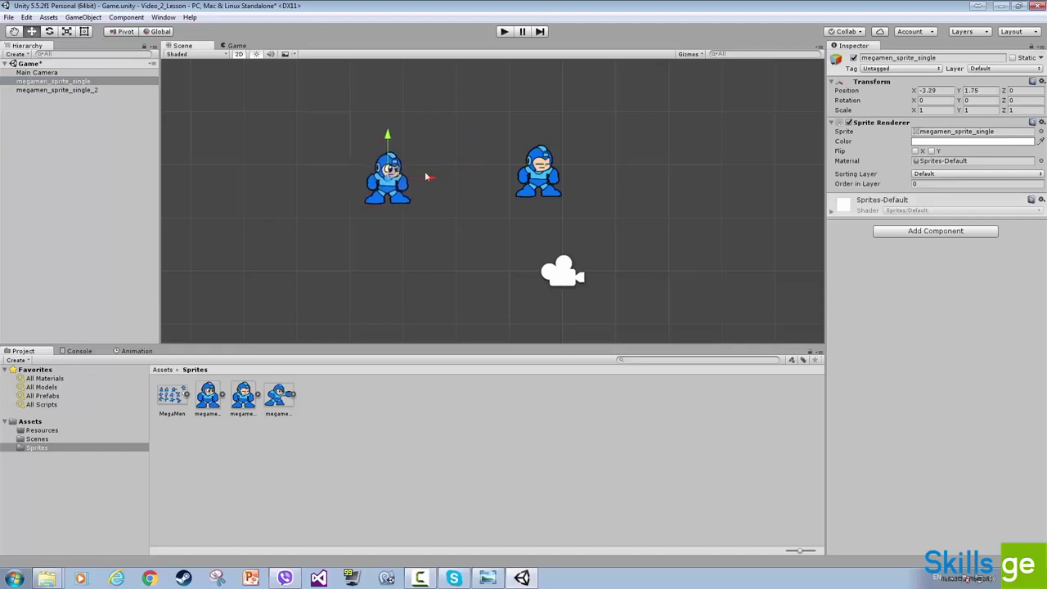
- Add a Box Collider 2D to megamen_sprite_single and move the sprite to about X -3.03, Y 1.77
left_click(932, 236)
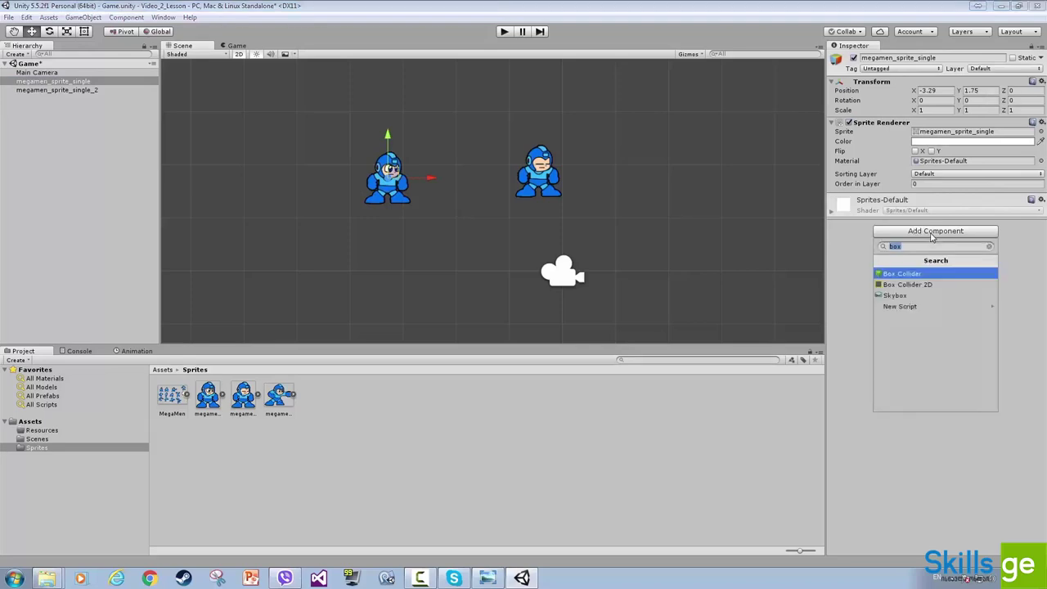
left_click(989, 247)
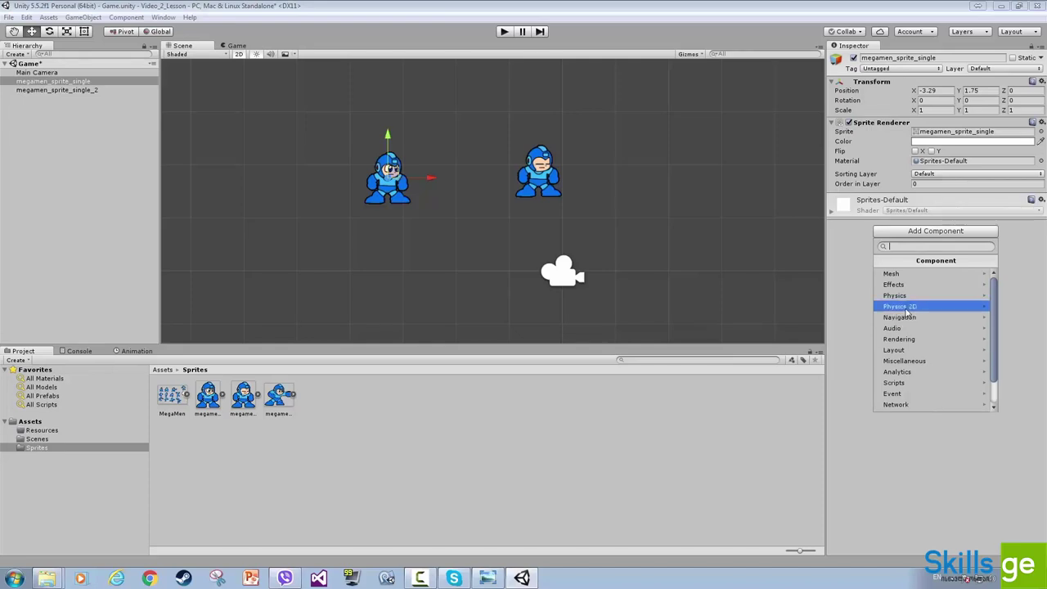
left_click(906, 311)
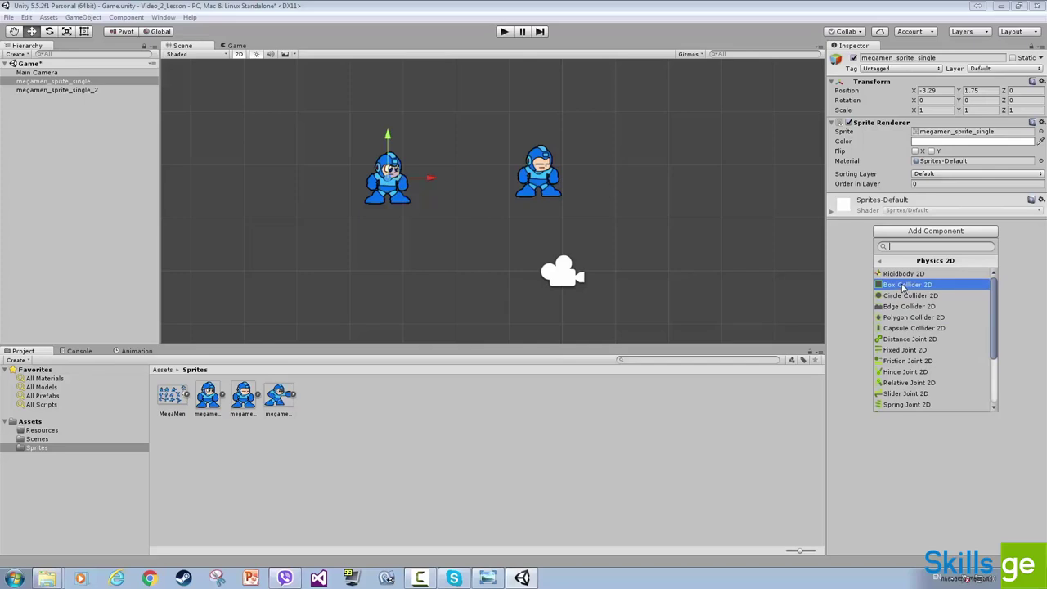
left_click(904, 287)
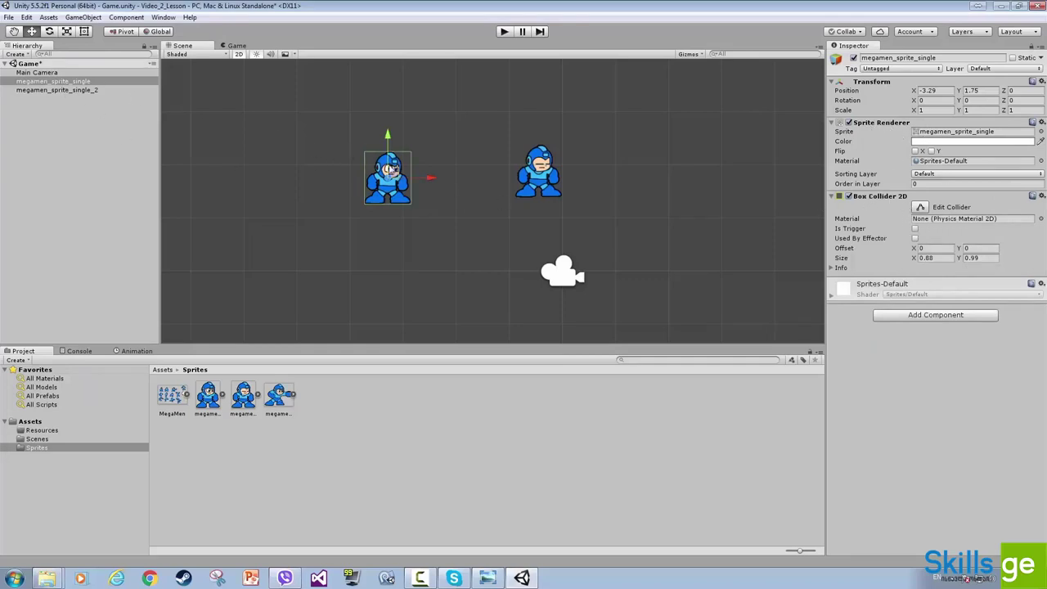
mouse_move(392, 170)
left_mouse_down()
mouse_move(417, 172)
mouse_move(405, 170)
left_mouse_up()
scroll(385, 160, "up", 1)
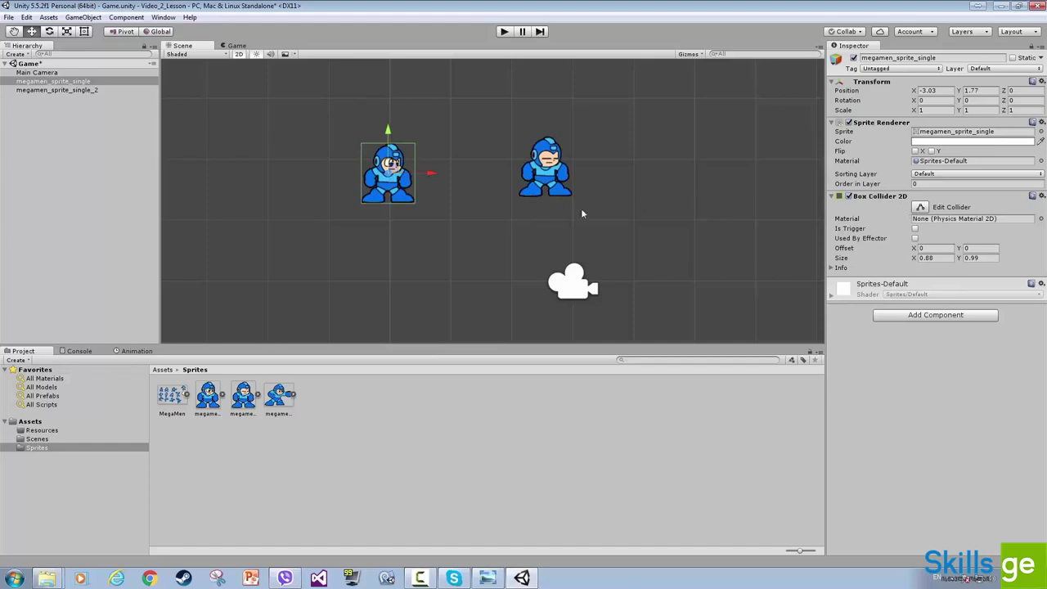
- Edit the box collider's four edges outward around the sprite to a size of about 1.33 by 1.51
left_click(920, 208)
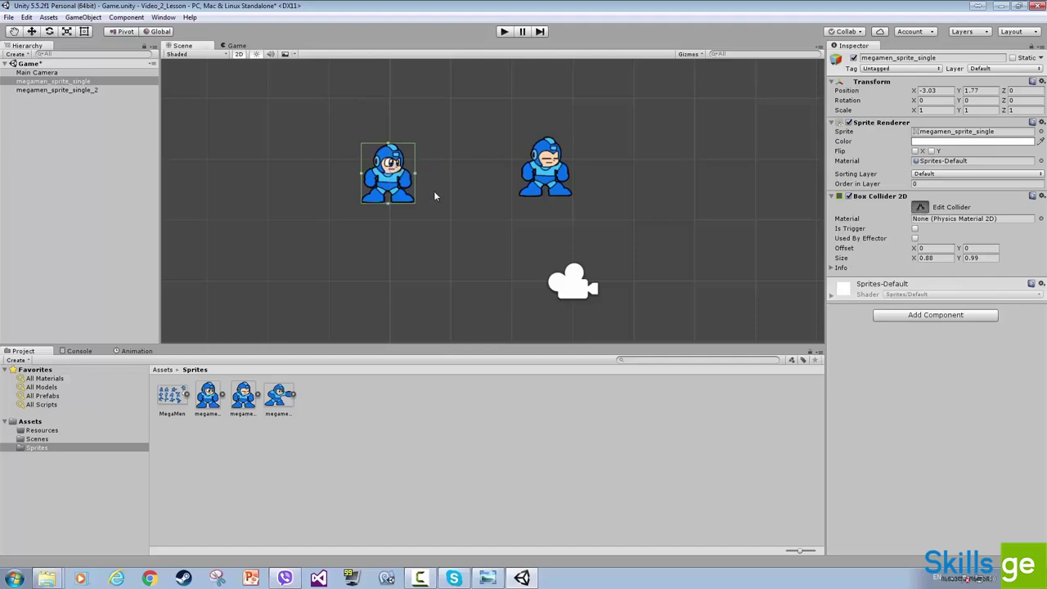
scroll(402, 168, "up", 2)
middle_click_drag(402, 168, 541, 192)
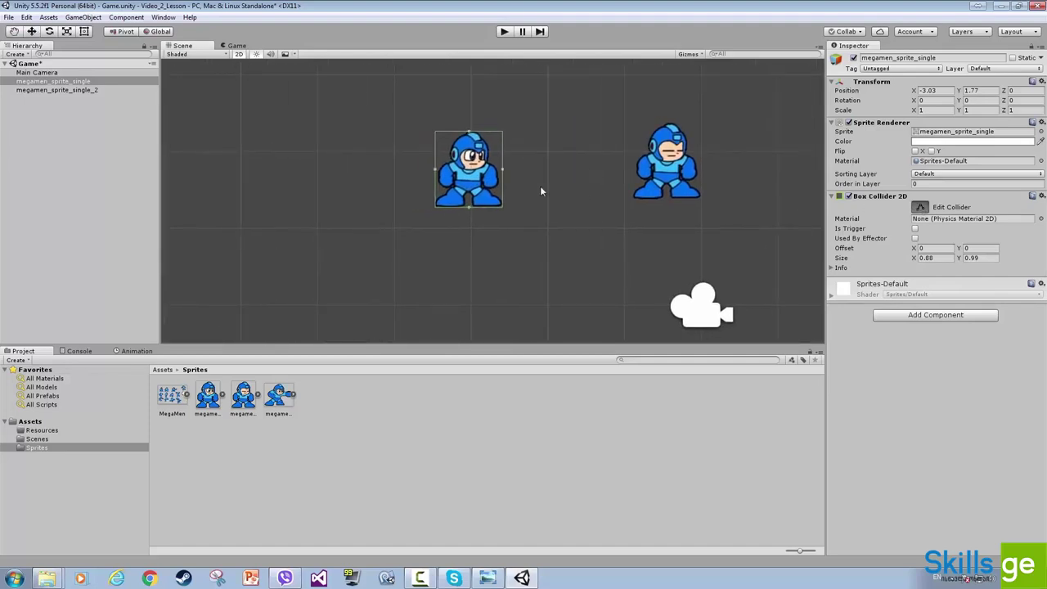
scroll(483, 151, "up", 2)
middle_click_drag(546, 150, 561, 168)
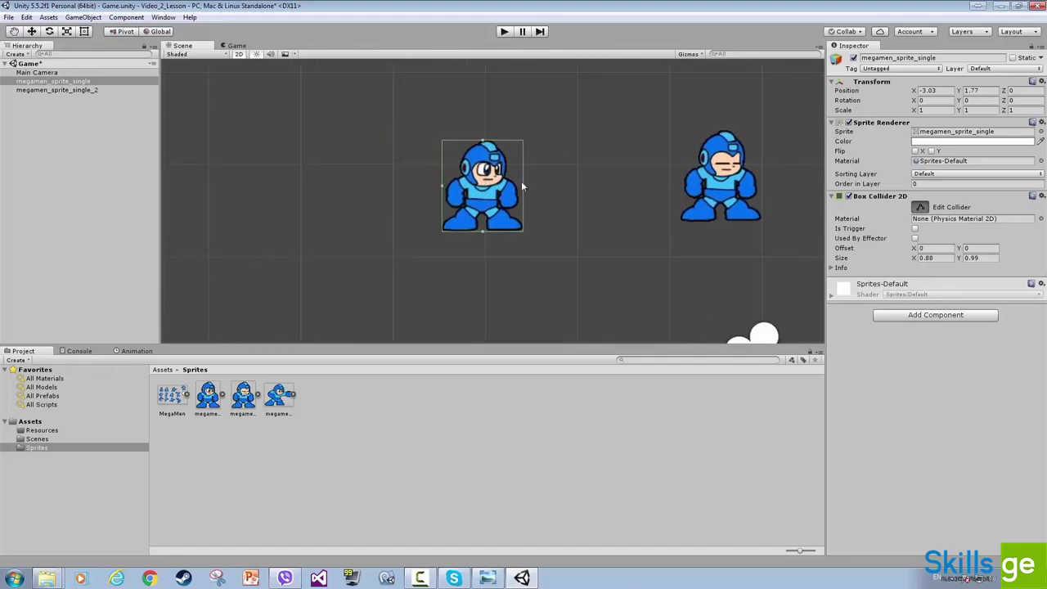
mouse_move(524, 189)
left_mouse_down()
mouse_move(556, 188)
mouse_move(537, 191)
left_mouse_up()
left_click_drag(490, 236, 490, 256)
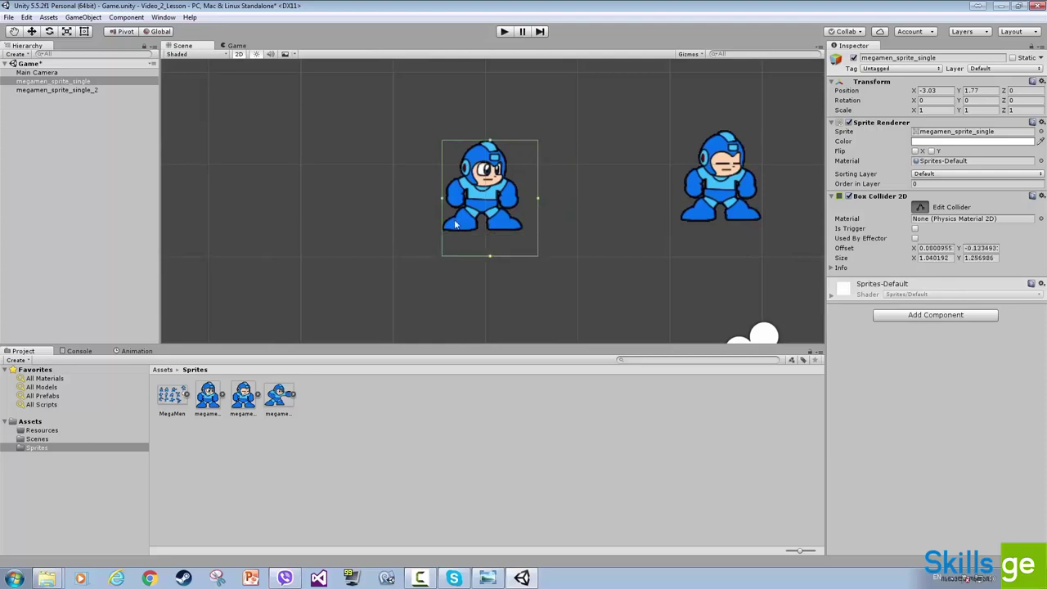
left_click_drag(443, 198, 415, 198)
left_click_drag(479, 140, 480, 120)
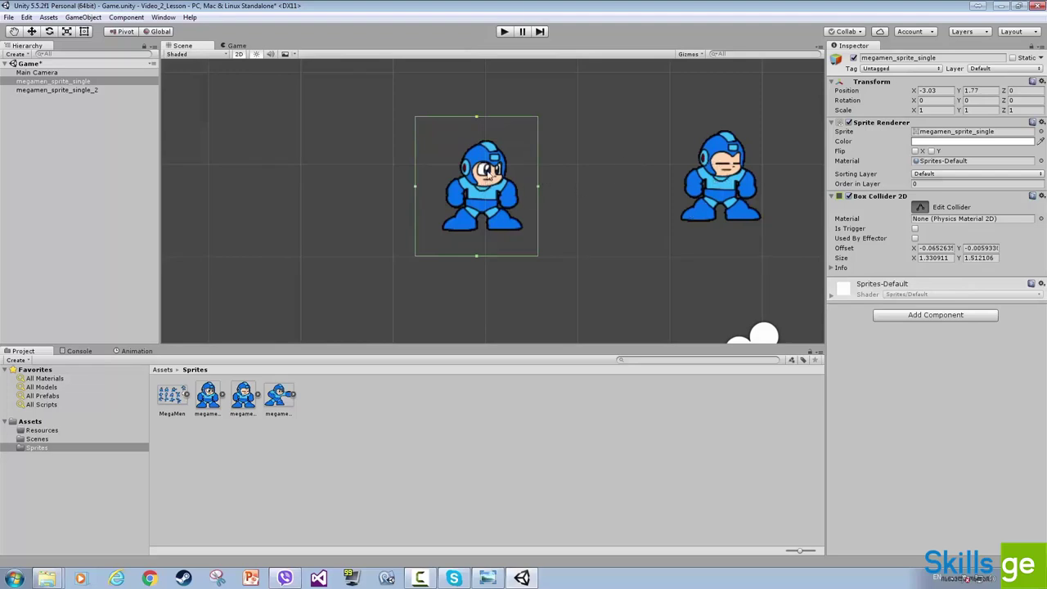
- Leave collider editing and move megamen_sprite_single to about X -3.09, Y 1.73
left_click(488, 170)
left_click(489, 169)
mouse_move(488, 168)
left_mouse_down()
mouse_move(517, 168)
mouse_move(483, 172)
left_mouse_up()
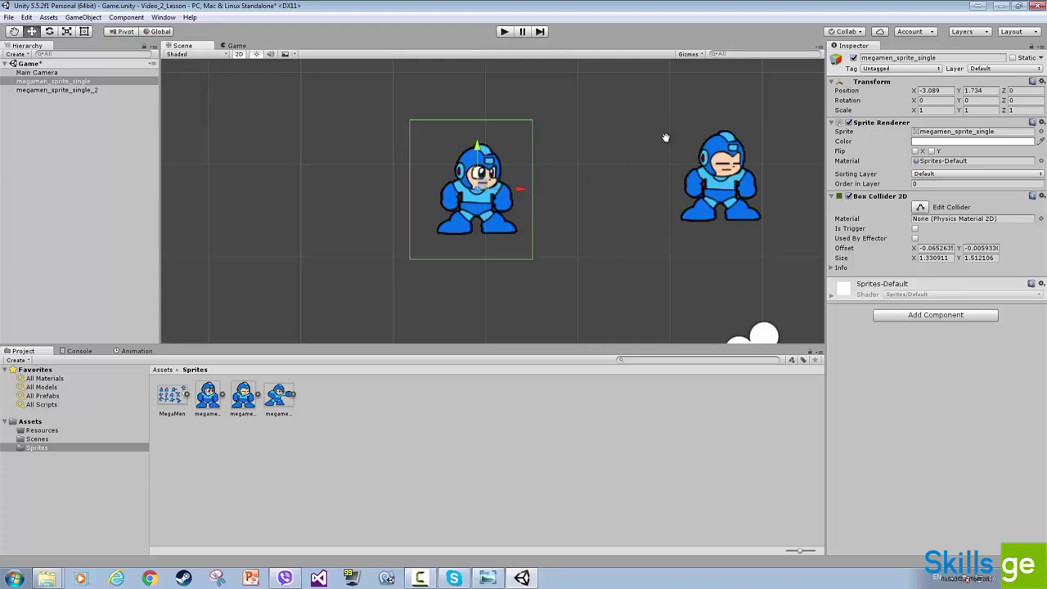
- Add a Circle Collider 2D to megamen_sprite_single_2
middle_click_drag(666, 139, 524, 130)
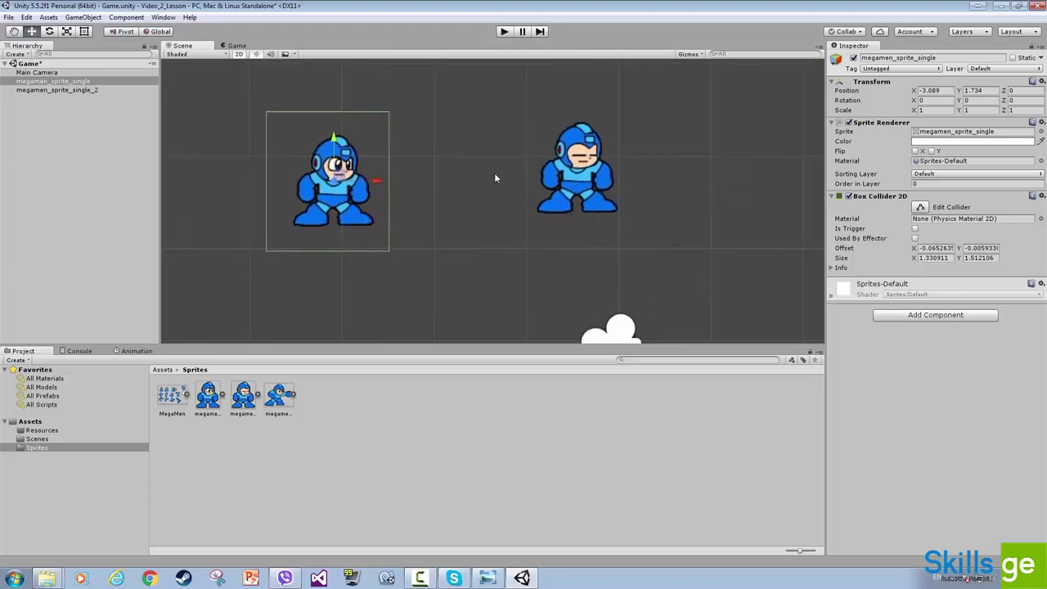
left_click(576, 152)
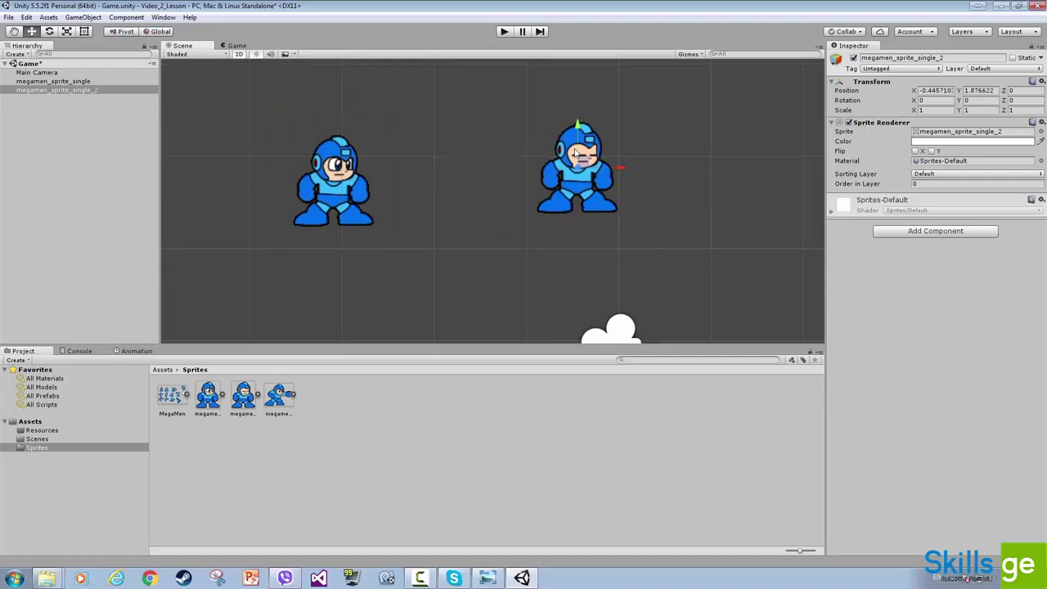
left_click(926, 232)
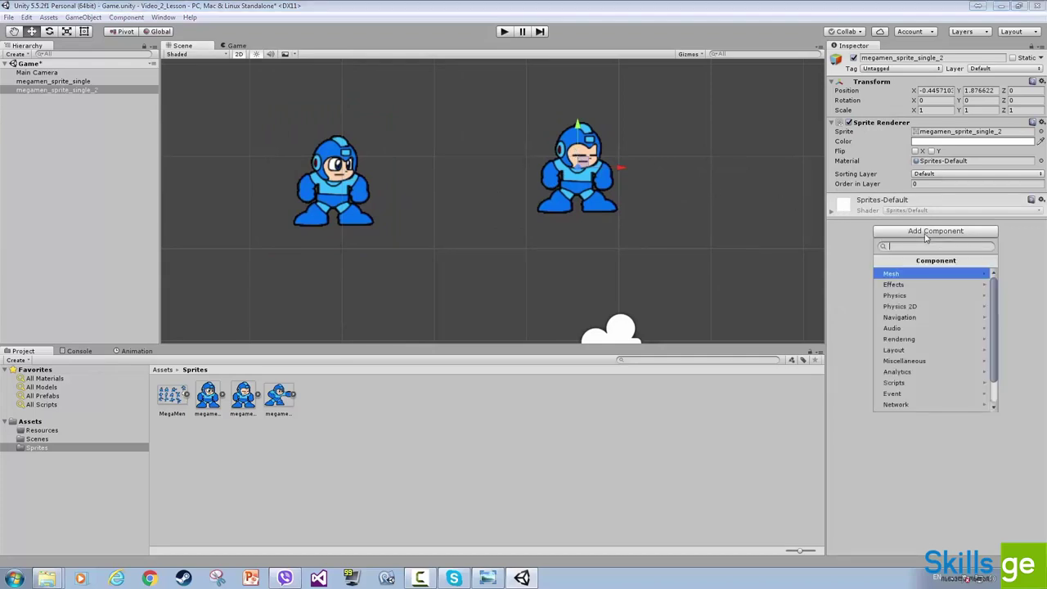
left_click(912, 307)
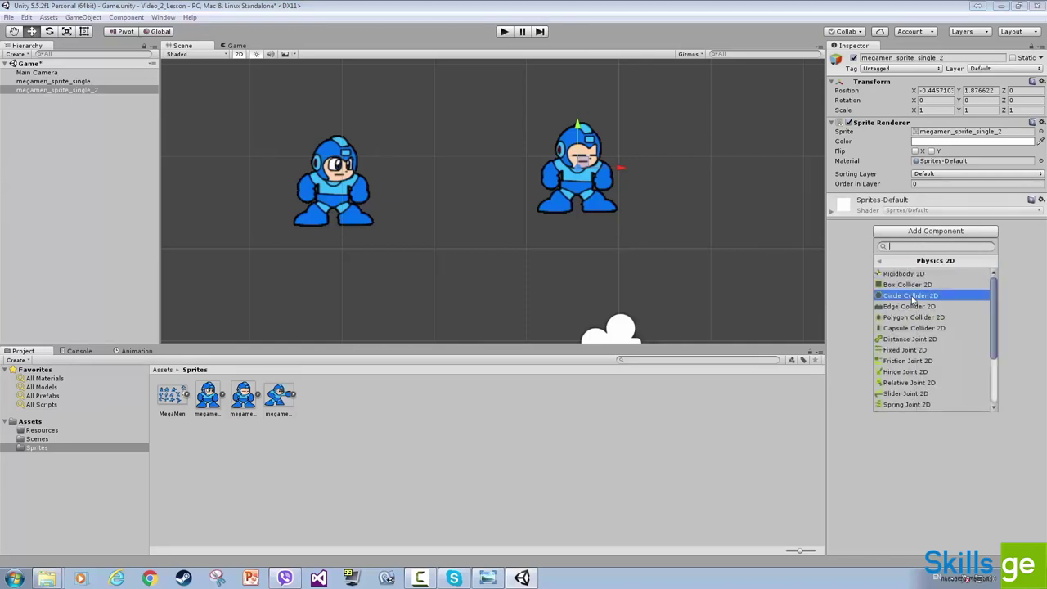
left_click(914, 296)
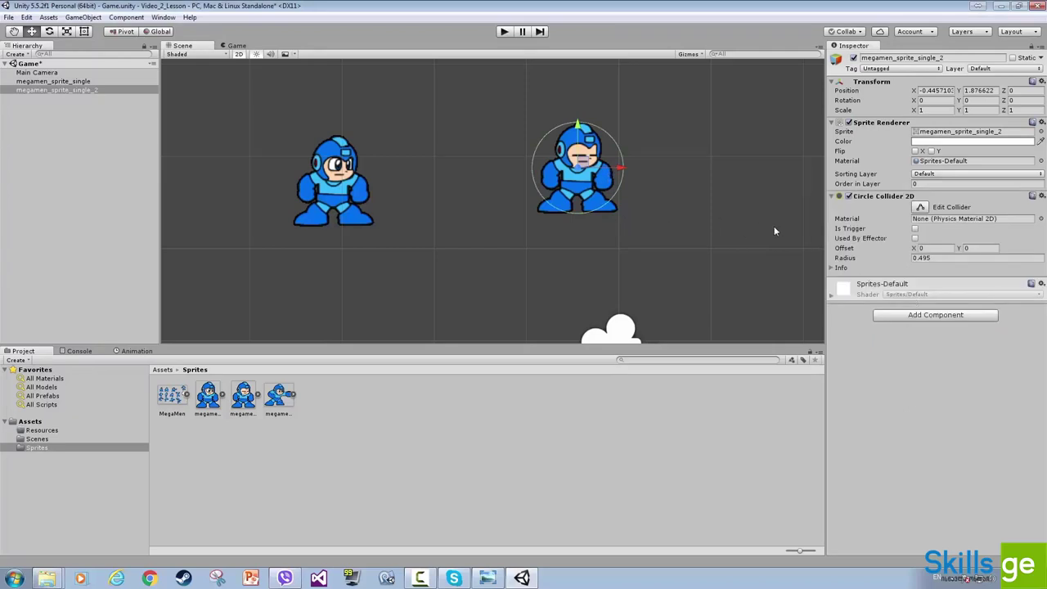
- Enlarge the circle collider around megamen_sprite_single_2 in the scene to a radius of about 0.64
left_click(921, 208)
left_click(920, 208)
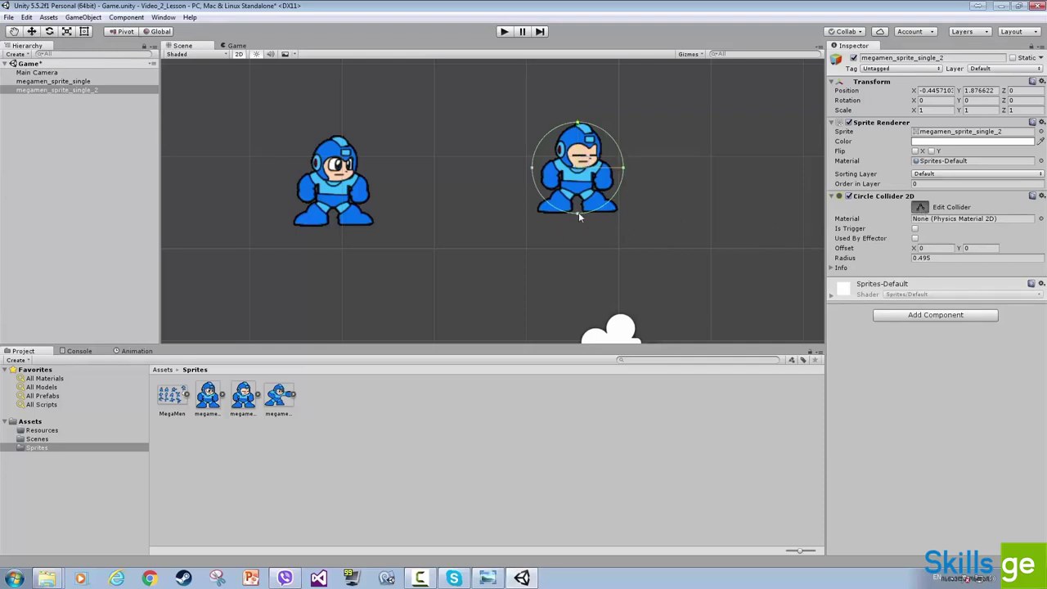
mouse_move(578, 214)
left_mouse_down()
mouse_move(571, 295)
mouse_move(566, 216)
mouse_move(568, 226)
left_mouse_up()
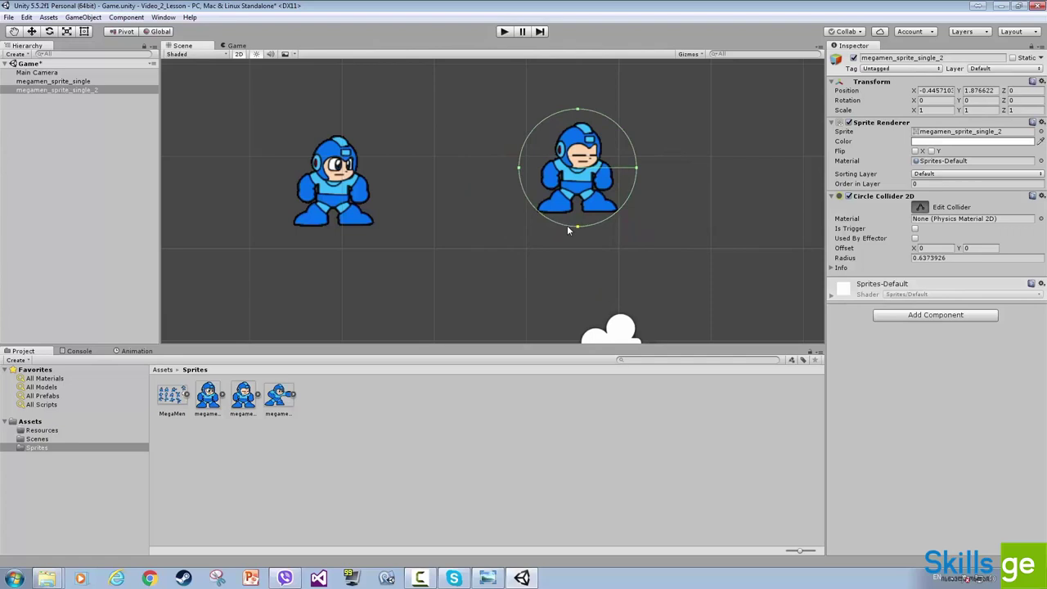
left_click(921, 207)
- Set the circle collider's offset to X 0.56, Y 1.08 and move its sprite to about X -0.73, Y 1.59
left_click(934, 248)
left_click(991, 249)
left_click(939, 250)
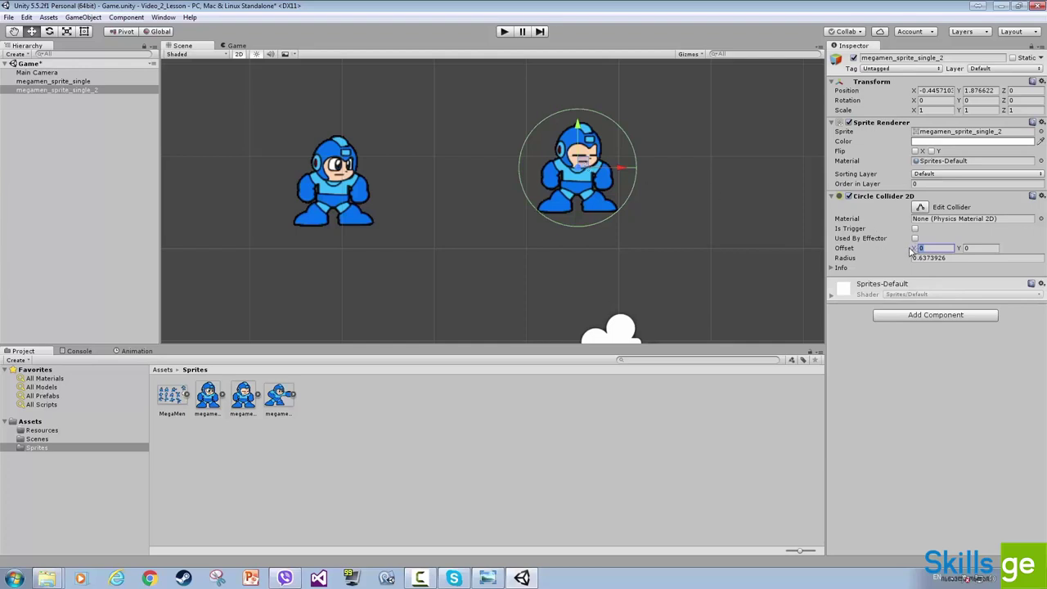
type("1.1")
key("BackSpace")
key("BackSpace")
key("BackSpace")
type("0.56")
key("Tab")
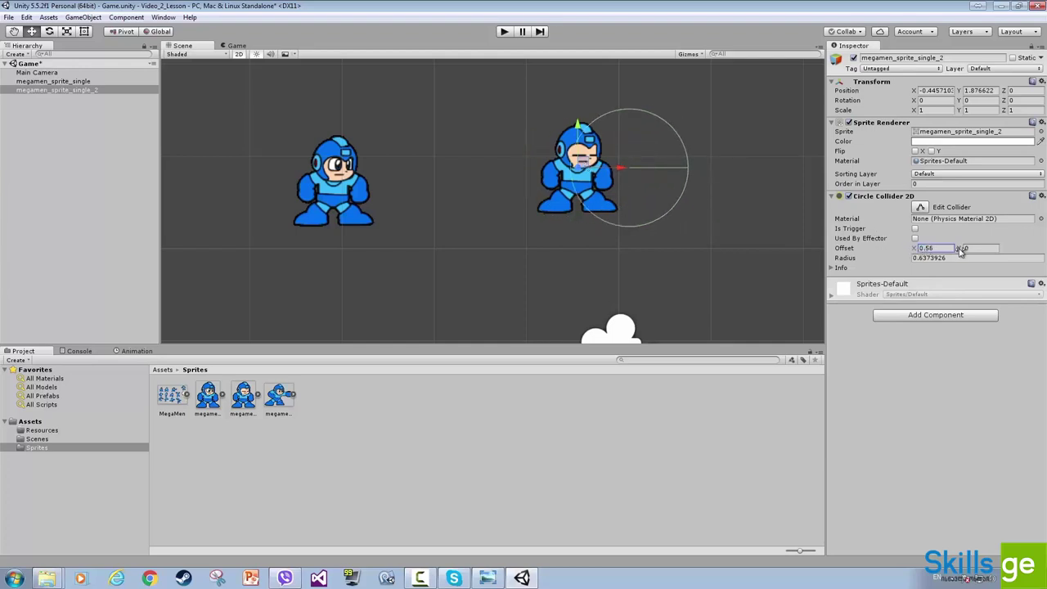
type("1.08")
mouse_move(594, 176)
left_mouse_down()
mouse_move(627, 246)
mouse_move(550, 229)
mouse_move(575, 181)
left_mouse_up()
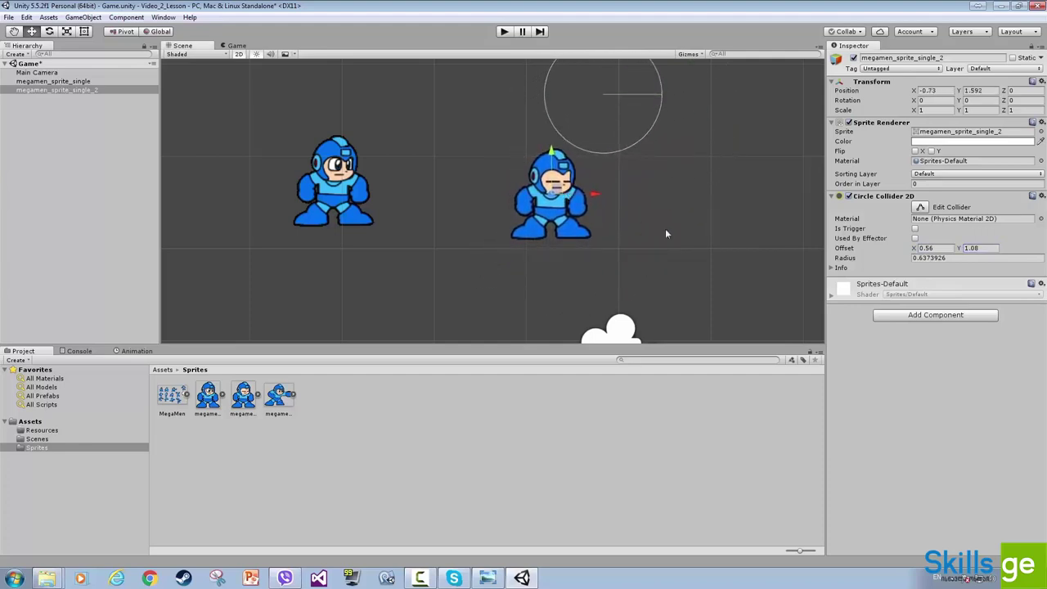
- Set the circle collider's radius to 2
left_click(947, 259)
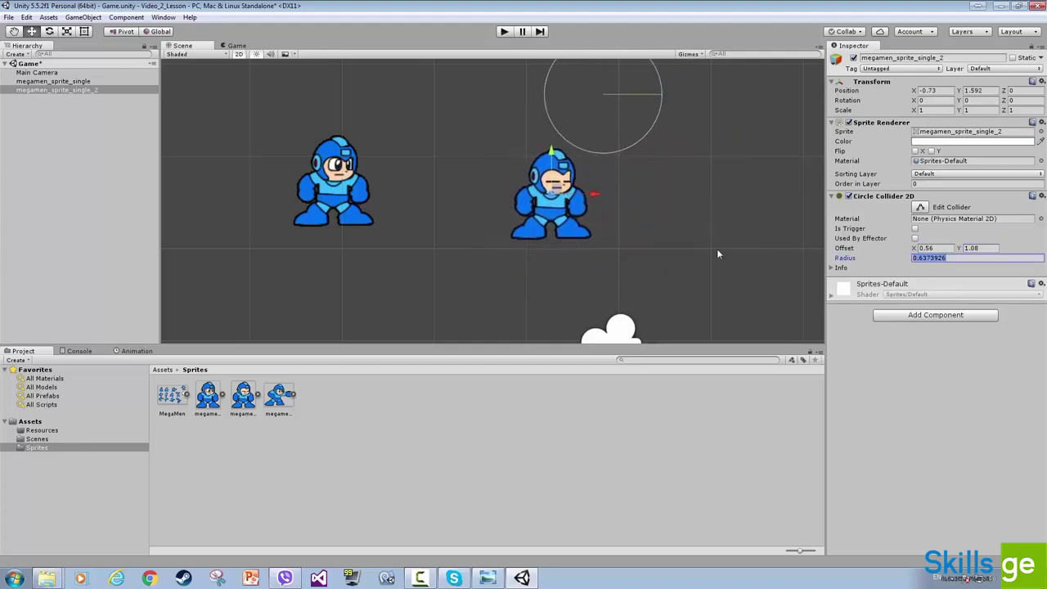
type("12")
scroll(702, 227, "down", 5)
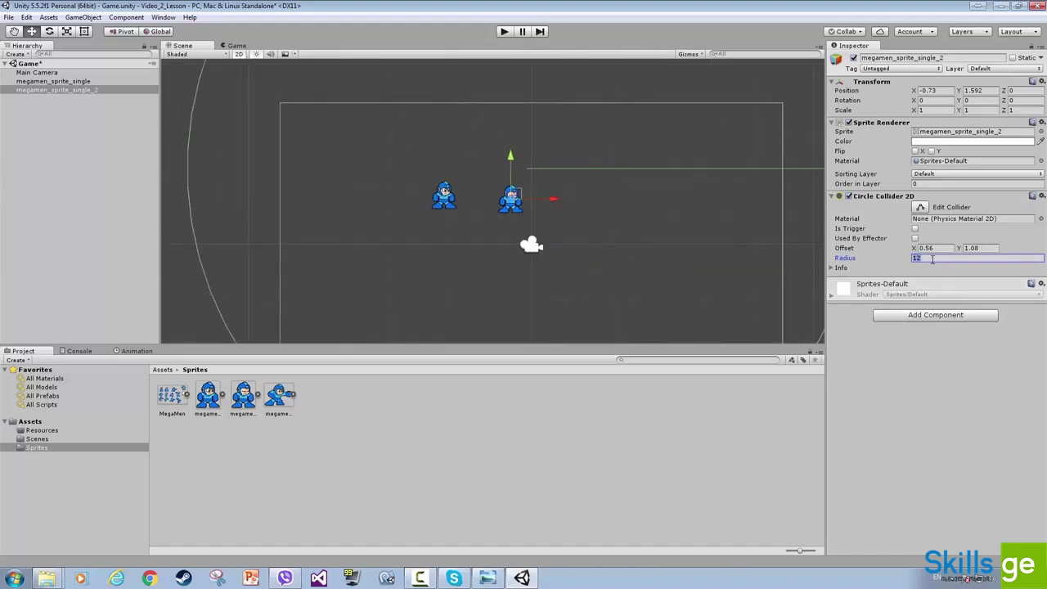
type("2")
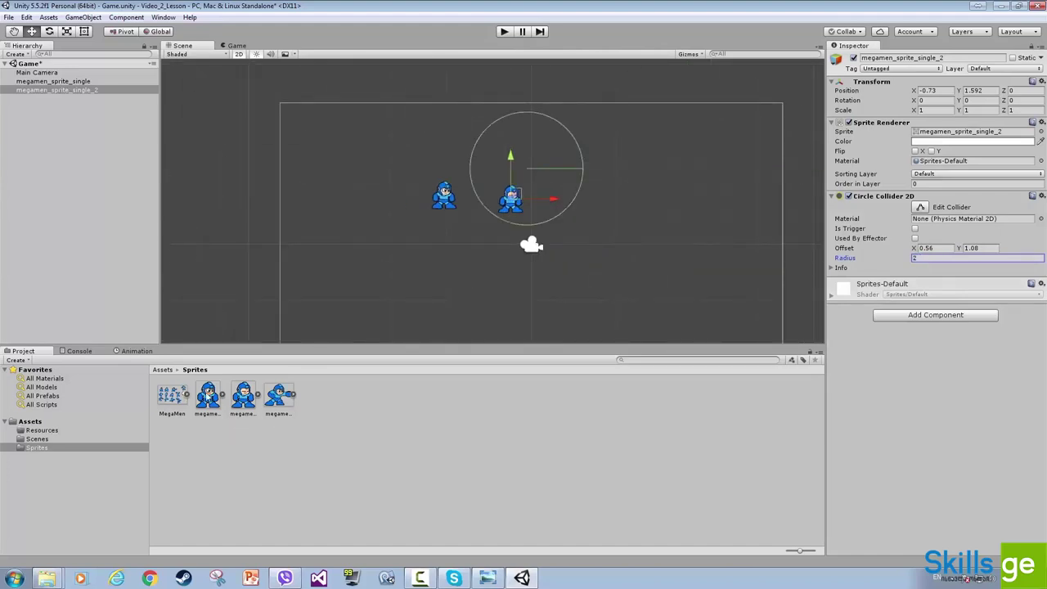
- Place megamen_sprite_single_3 at about X 3.85, Y -0.54 and a second megamen_sprite_single_2 below the existing sprites
left_click_drag(279, 396, 642, 262)
left_click_drag(243, 396, 483, 298)
middle_click_drag(615, 292, 646, 238)
scroll(646, 237, "up", 2)
middle_click_drag(715, 247, 497, 217)
- Add an Edge Collider 2D to megamen_sprite_single_3
left_click(88, 98)
left_click(936, 230)
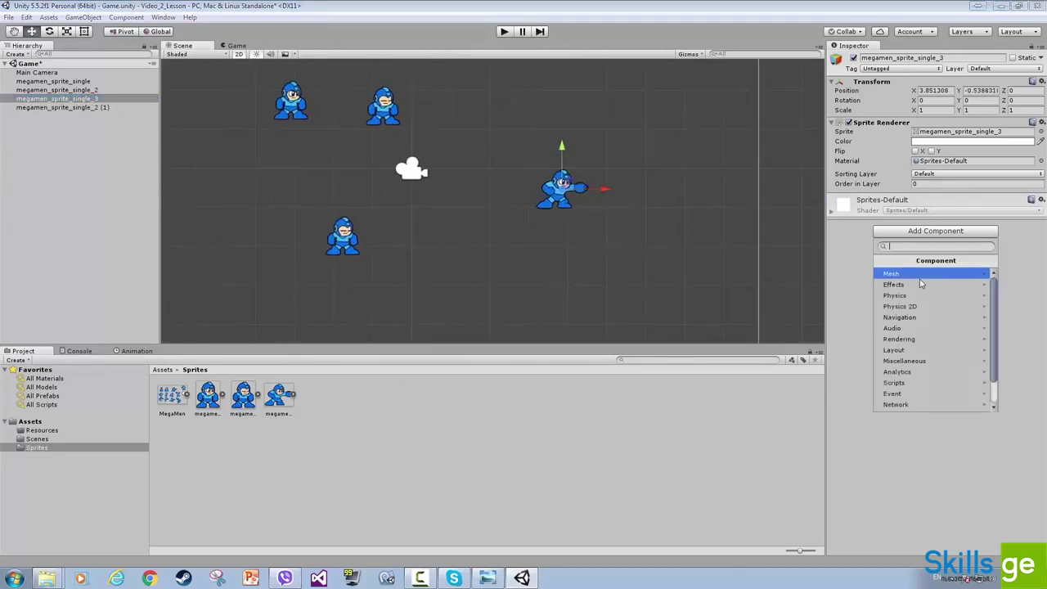
left_click(917, 306)
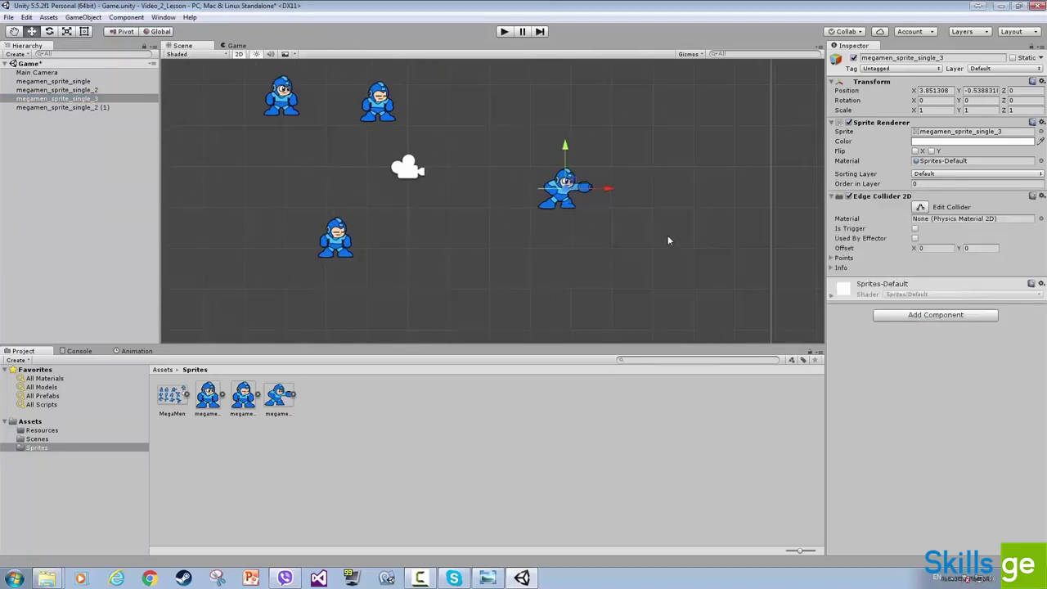
- Edit the edge collider's points to trace an outline around the body, head and arm cannon of megamen_sprite_single_3
scroll(668, 234, "up", 5)
middle_click_drag(637, 211, 591, 200)
scroll(574, 213, "up", 3)
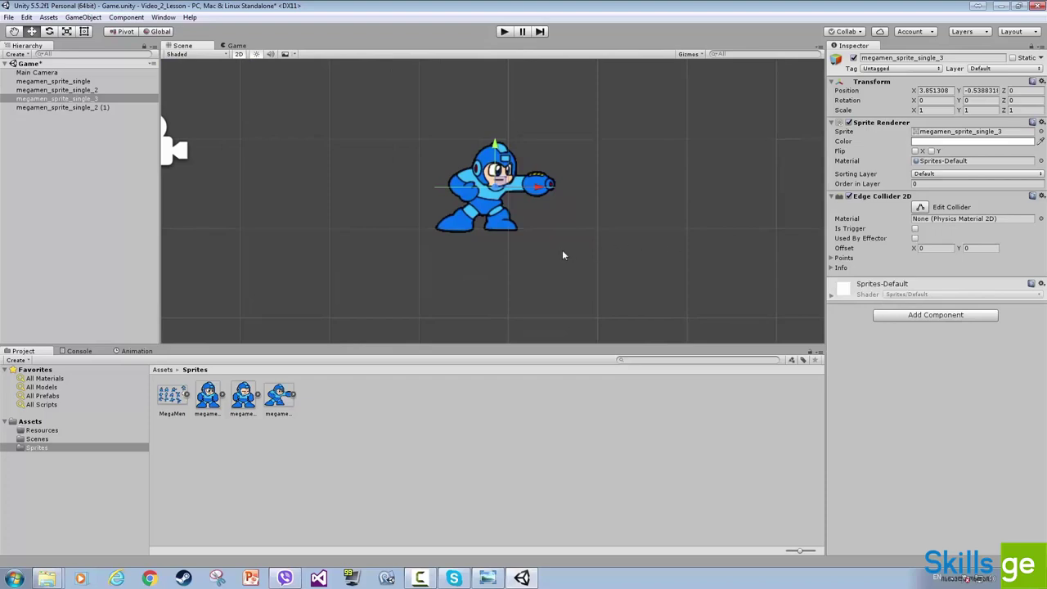
scroll(490, 201, "up", 2)
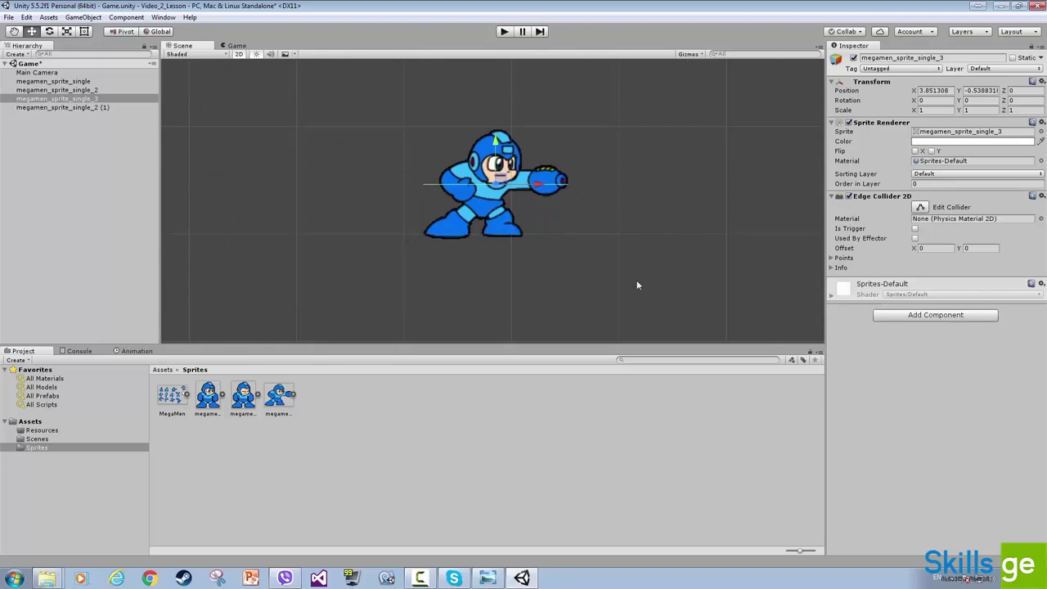
left_click(921, 208)
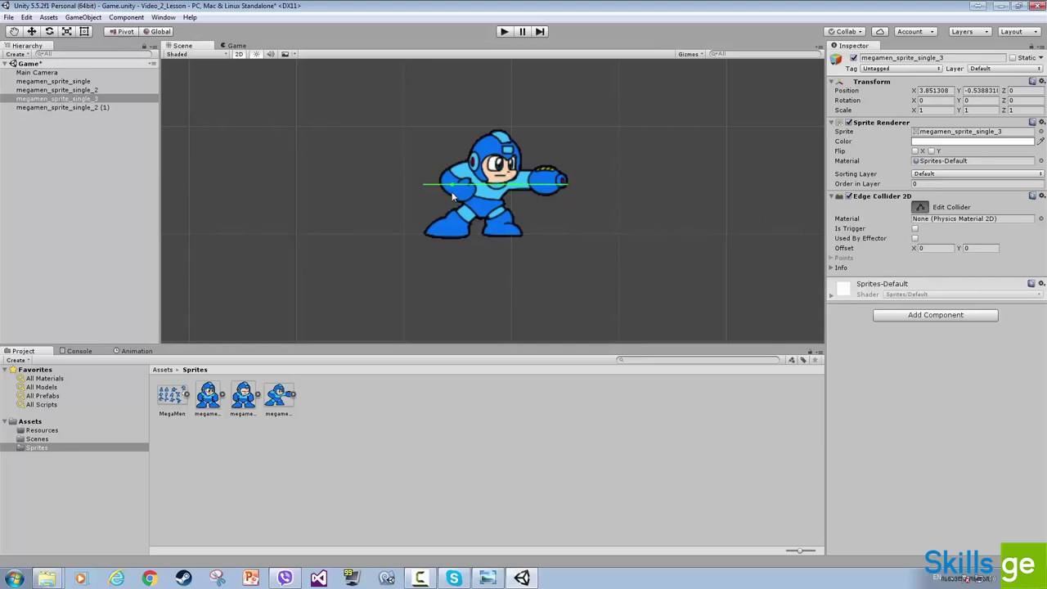
scroll(497, 190, "up", 1)
scroll(497, 190, "up", 1)
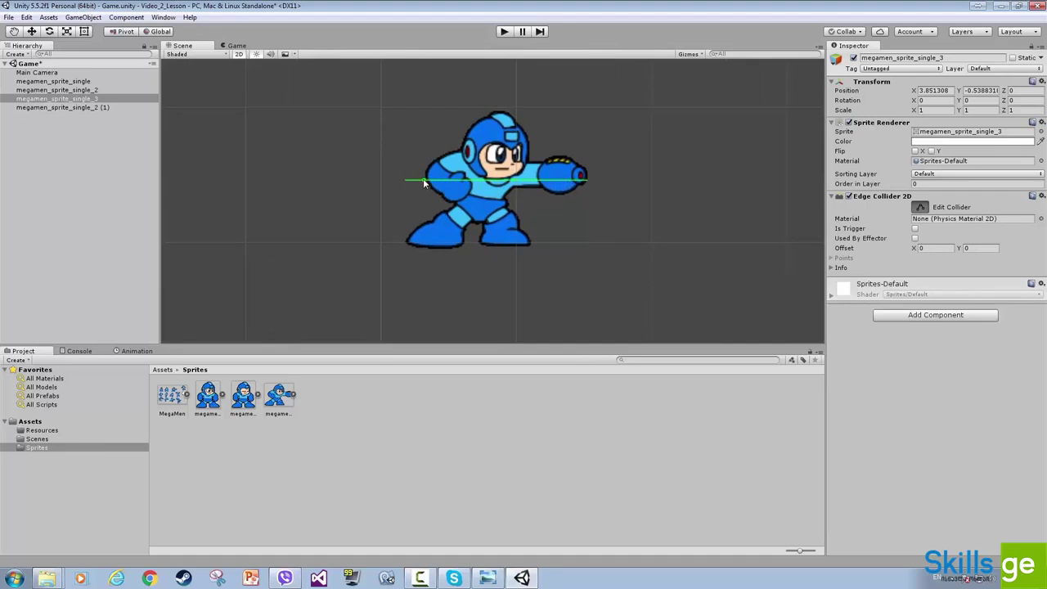
left_click_drag(424, 183, 559, 206)
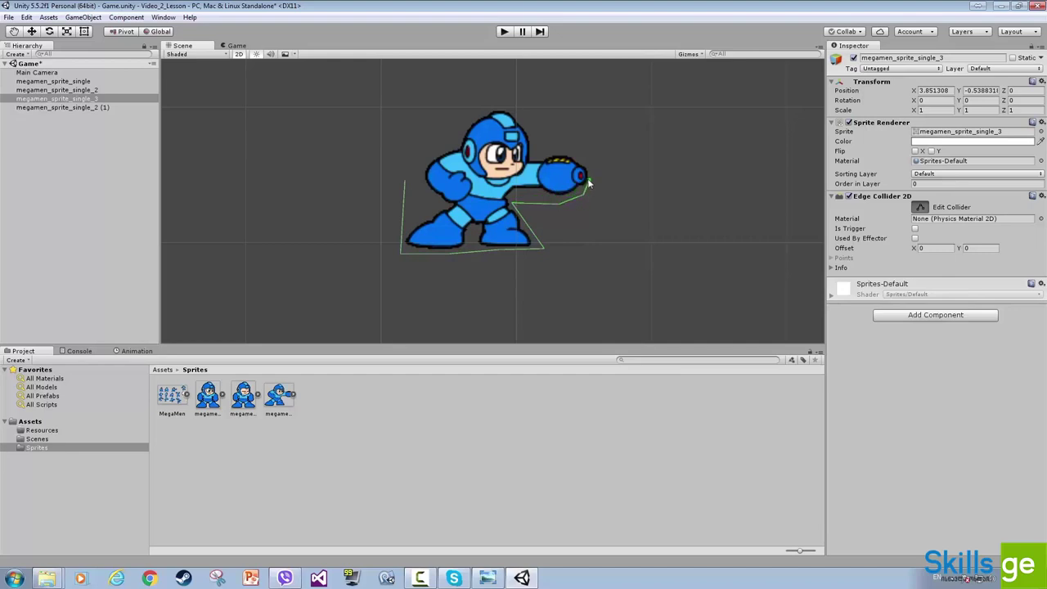
left_click_drag(597, 170, 530, 160)
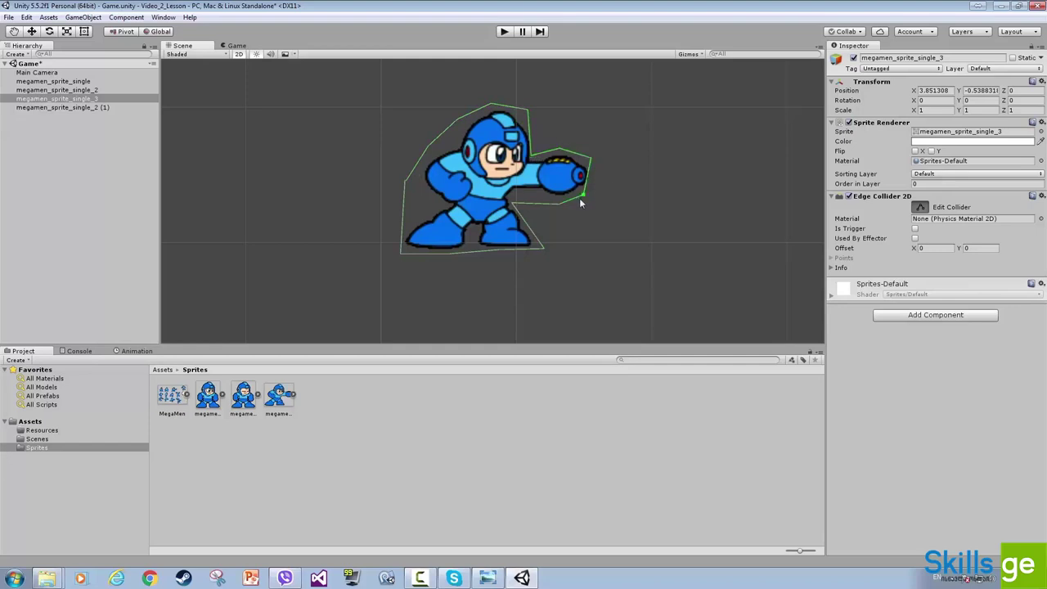
- Finish editing the edge collider's points and move megamen_sprite_single_3 to about X 4.089, Y -0.361
scroll(540, 182, "down", 1)
scroll(540, 181, "down", 4)
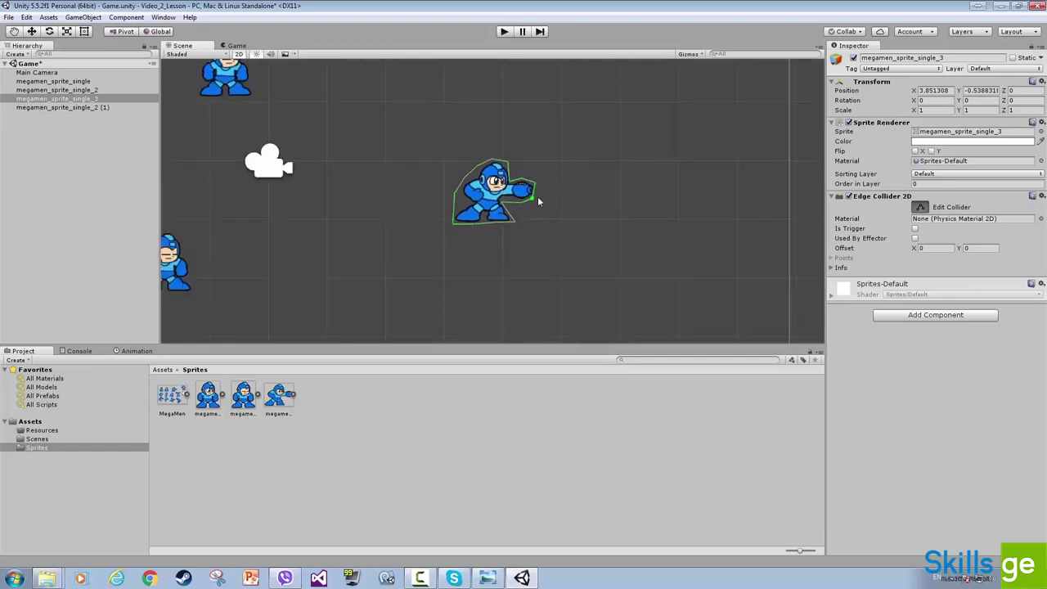
left_click(919, 208)
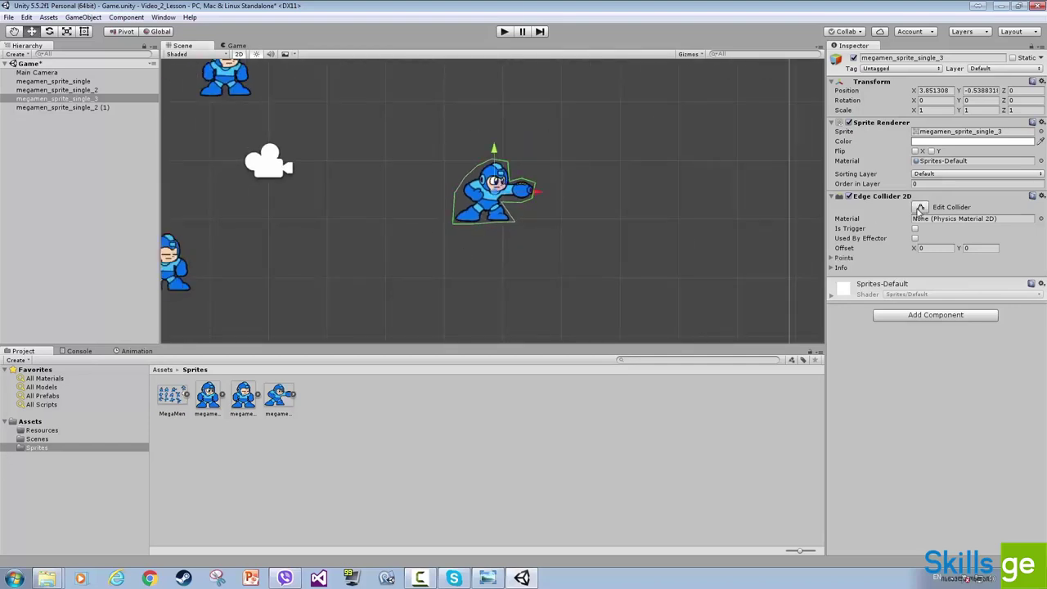
scroll(510, 189, "up", 1)
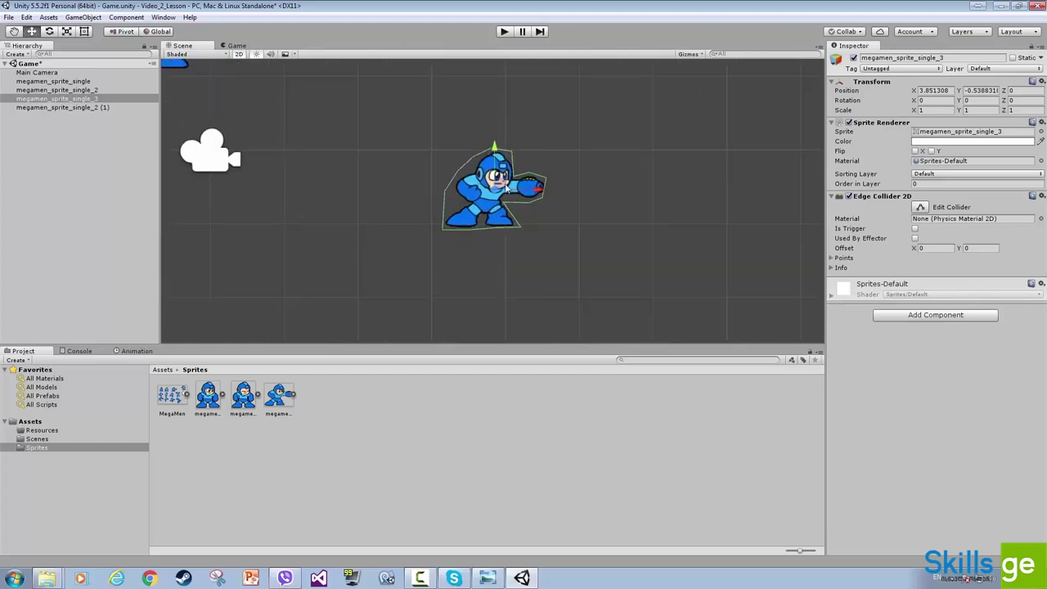
mouse_move(508, 188)
left_mouse_down()
mouse_move(563, 188)
mouse_move(523, 175)
left_mouse_up()
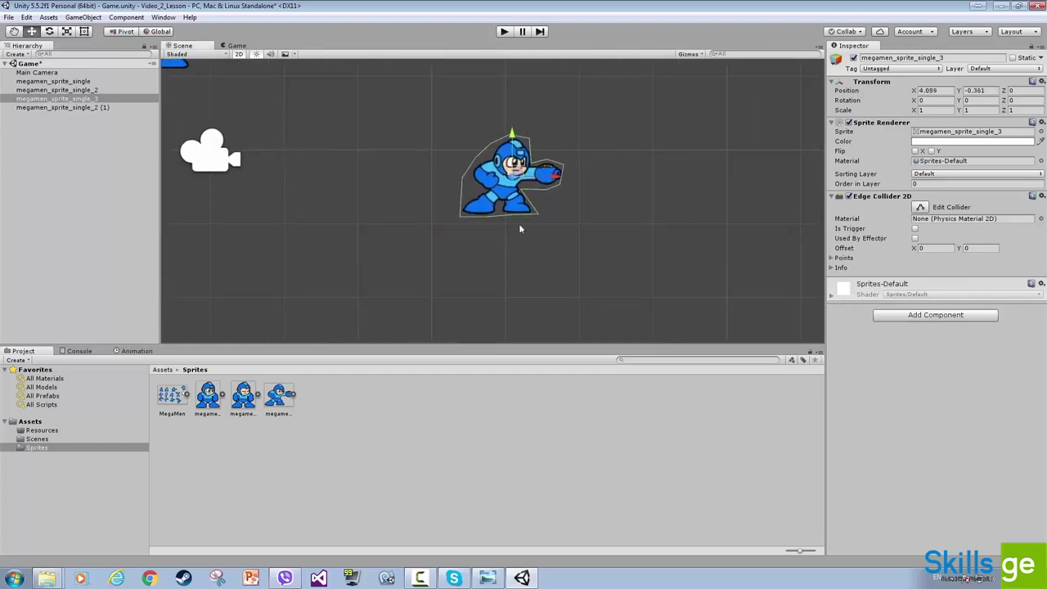
- Add a Polygon Collider 2D to megamen_sprite_single_2 (1)
scroll(519, 228, "down", 3)
middle_click_drag(360, 203, 549, 166)
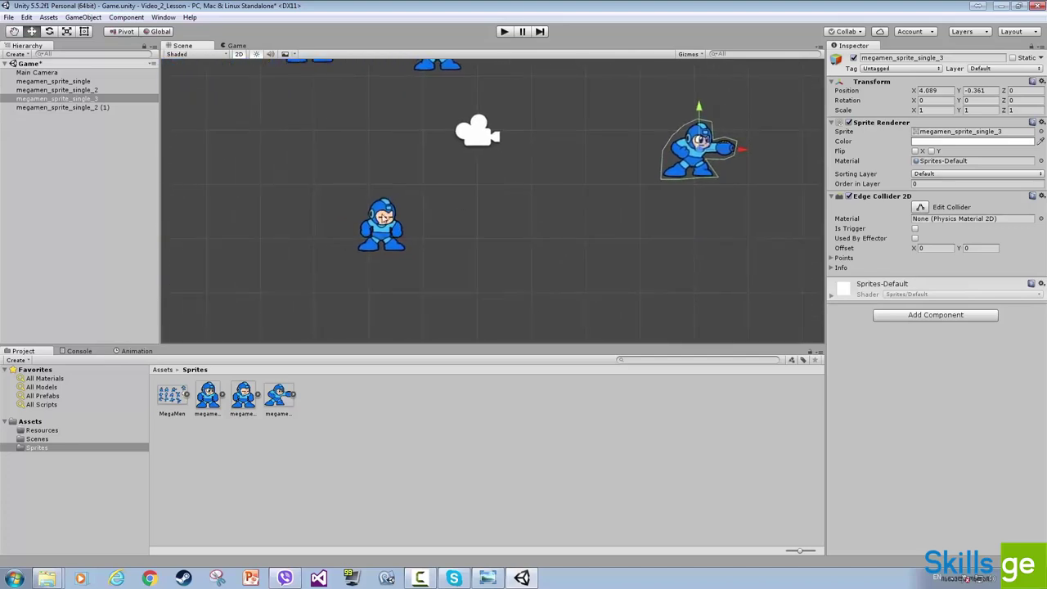
left_click(57, 107)
left_click(936, 231)
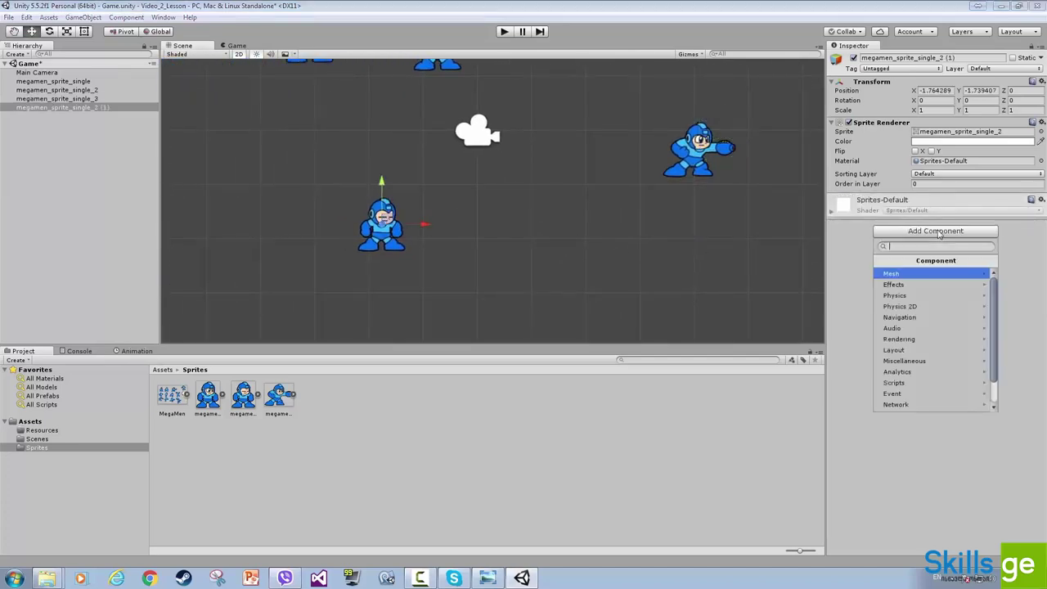
left_click(908, 306)
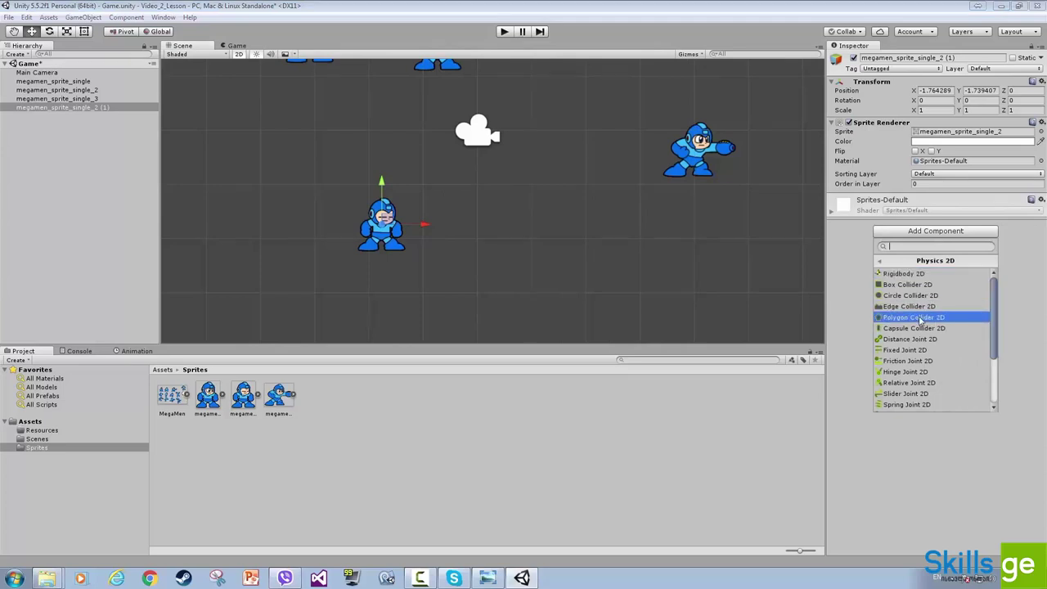
left_click(922, 318)
- Edit the polygon collider's points on megamen_sprite_single_2 (1), pulling them outward into a looser outline around the head, arms and feet
scroll(513, 239, "up", 2)
middle_click_drag(514, 238, 661, 182)
scroll(712, 172, "up", 2)
scroll(594, 161, "down", 2)
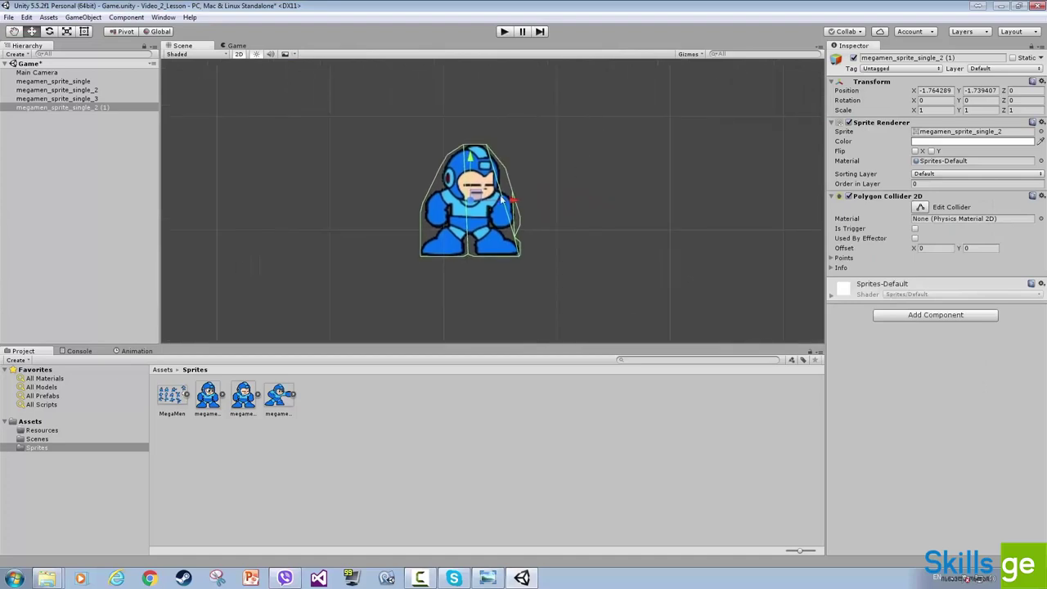
scroll(591, 188, "up", 3)
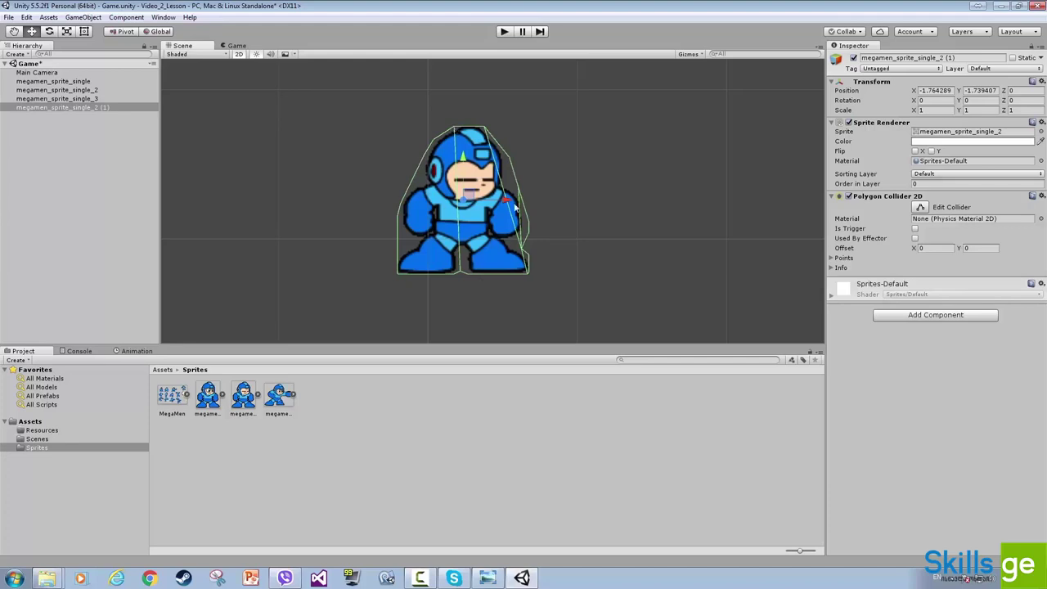
left_click(920, 207)
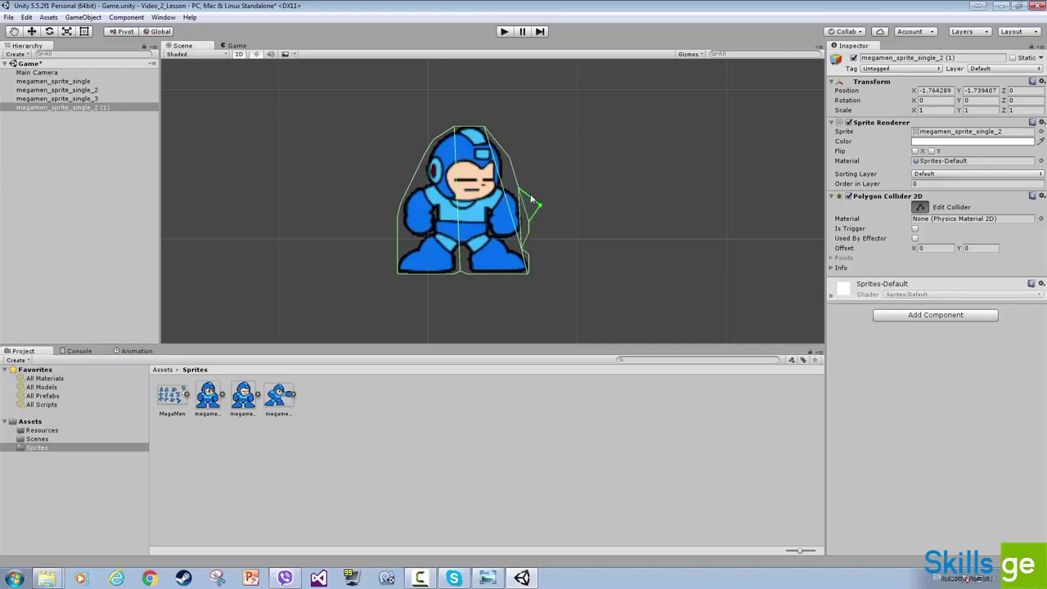
left_click_drag(517, 166, 509, 133)
left_click_drag(417, 172, 413, 139)
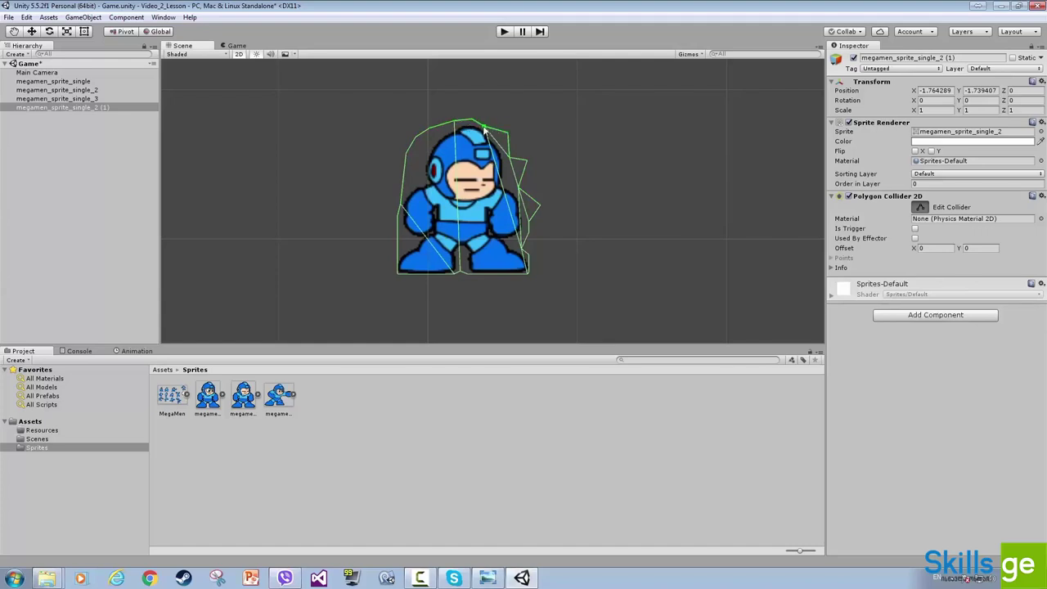
left_click_drag(484, 125, 488, 122)
left_click_drag(512, 159, 533, 190)
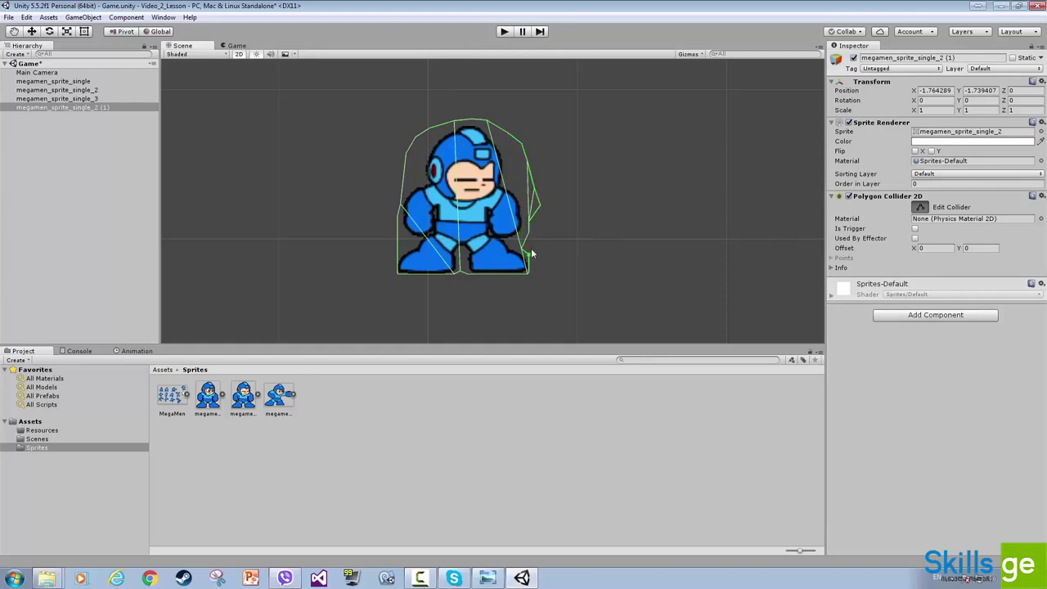
left_click_drag(528, 229, 413, 278)
- Move megamen_sprite_single down so it sits just beside and slightly above megamen_sprite_single_2 (1)
scroll(556, 204, "down", 2)
scroll(577, 185, "down", 4)
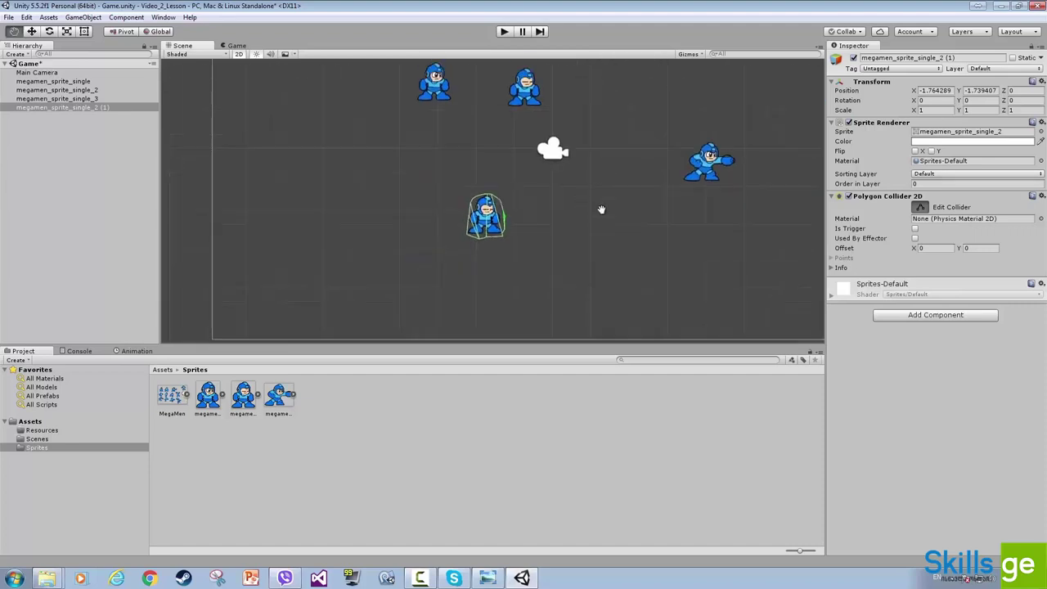
middle_click_drag(603, 210, 603, 262)
left_click(440, 136)
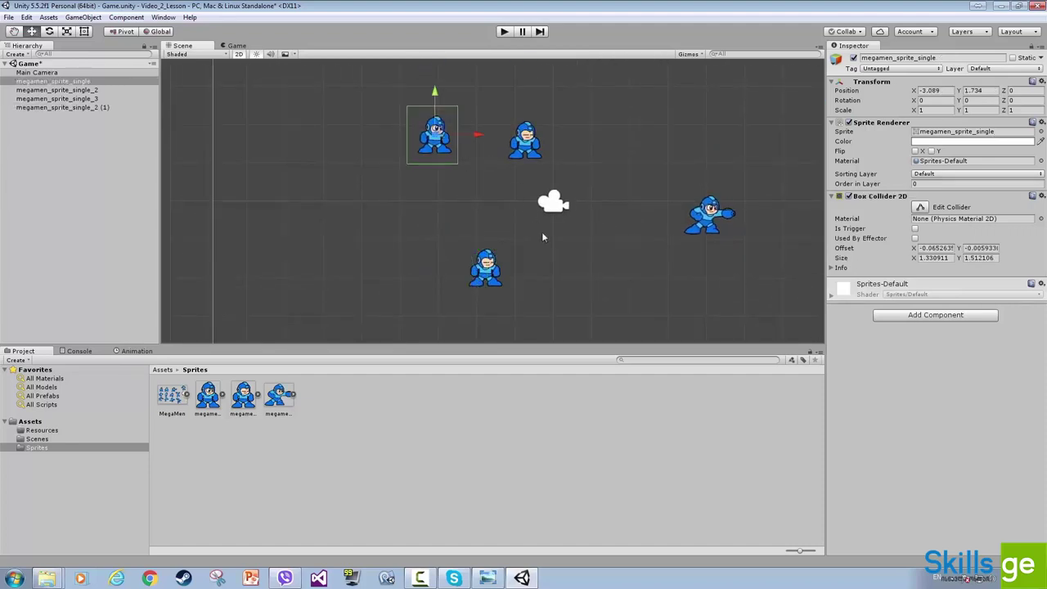
left_click(483, 268, "shift")
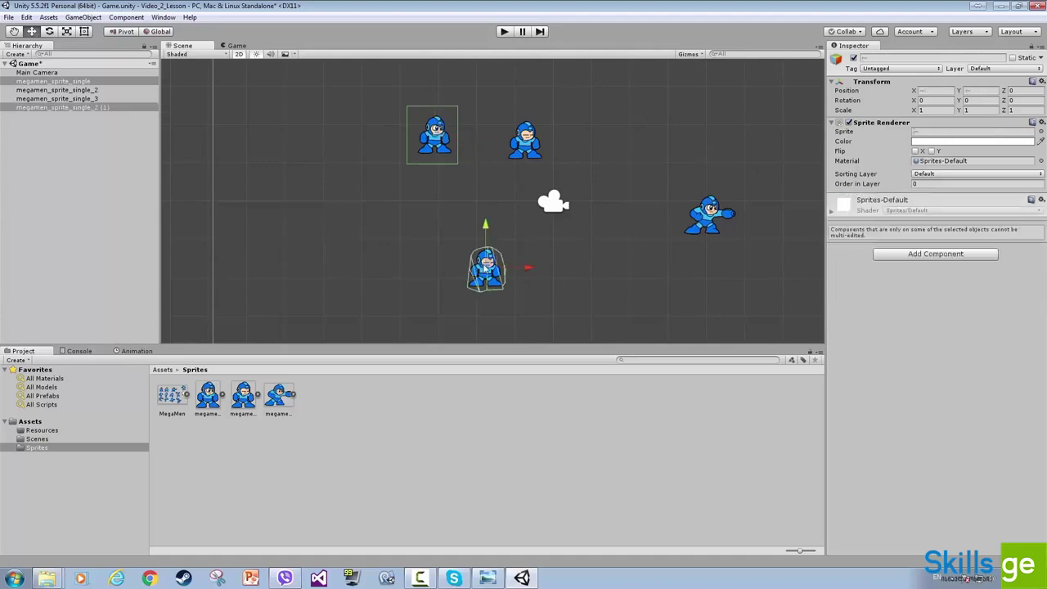
left_click(440, 136)
left_click_drag(442, 135, 459, 248)
- Select megamen_sprite_single and megamen_sprite_single_2 (1) together to compare where their box and polygon colliders meet
left_click(491, 260)
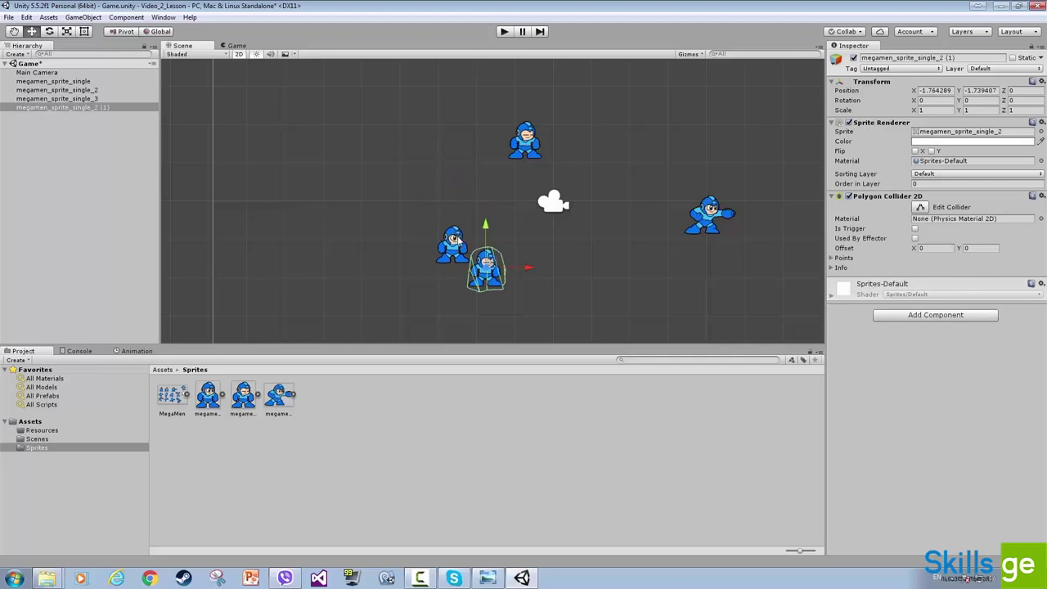
left_click(455, 239)
left_click(494, 264, "shift")
middle_click_drag(540, 242, 553, 197)
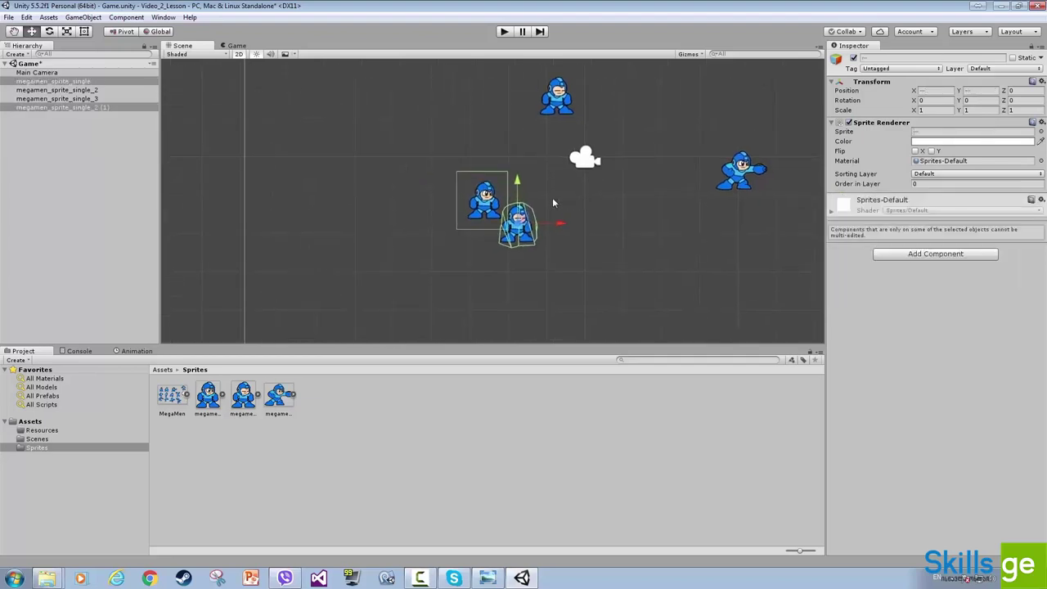
scroll(563, 203, "up", 3)
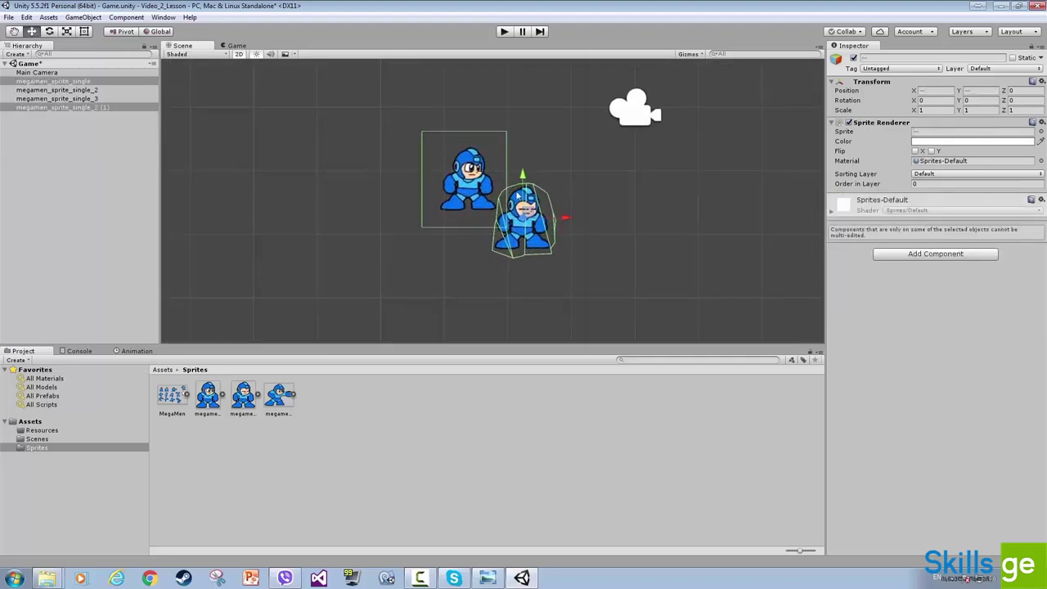